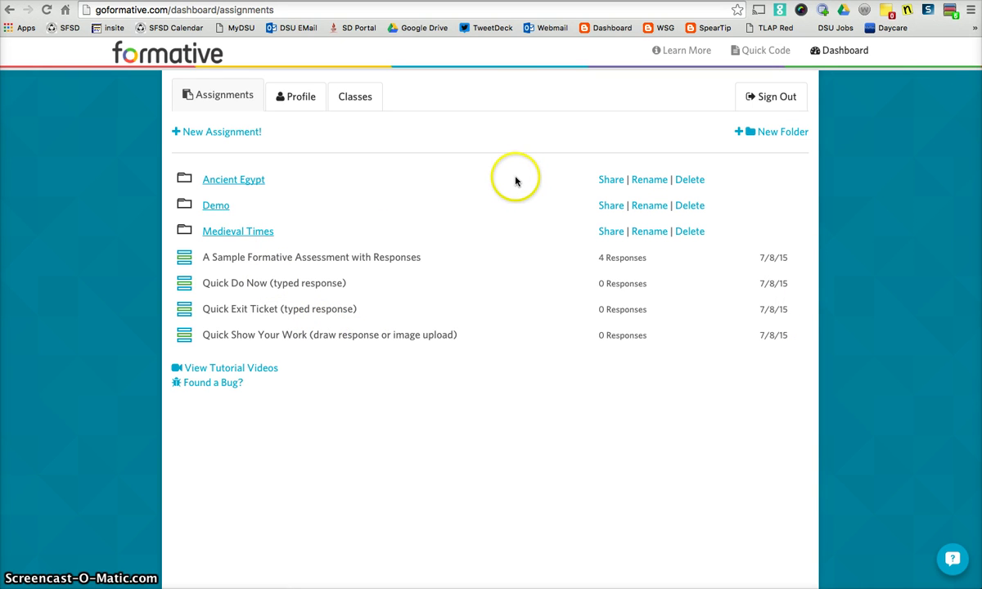
Step: Create a new assignment and title it "Ancient Greece Review"
{"action": "left_click", "coordinate": [205, 135]}
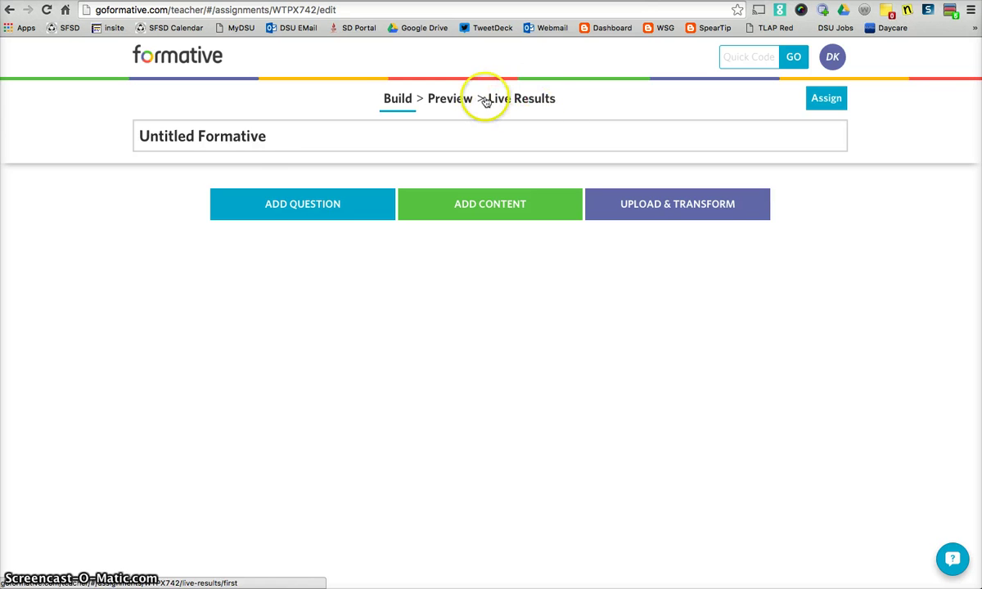
{"action": "left_click", "coordinate": [234, 136]}
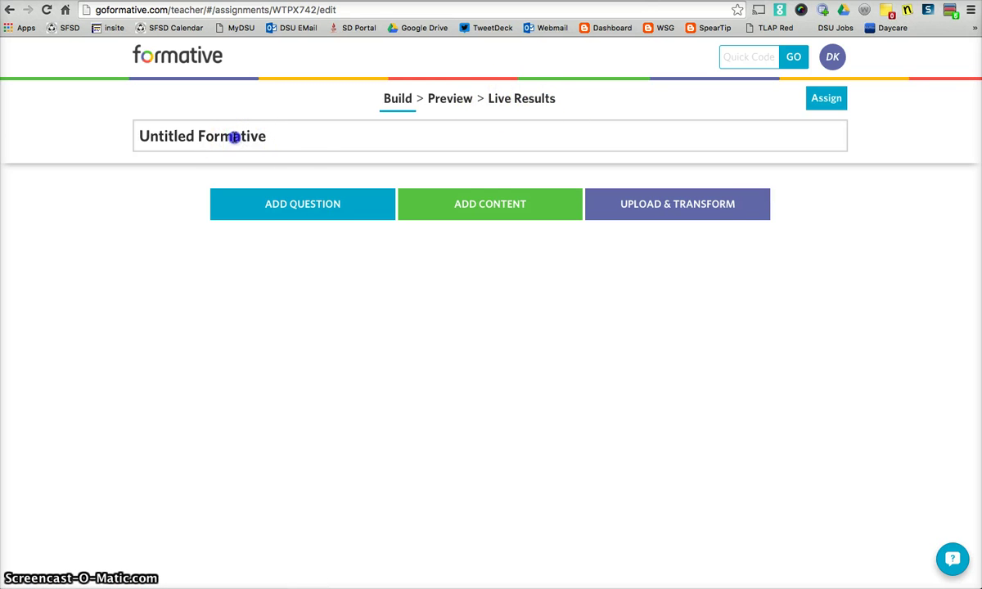
{"action": "left_click_drag", "start_coordinate": [302, 138], "coordinate": [136, 130]}
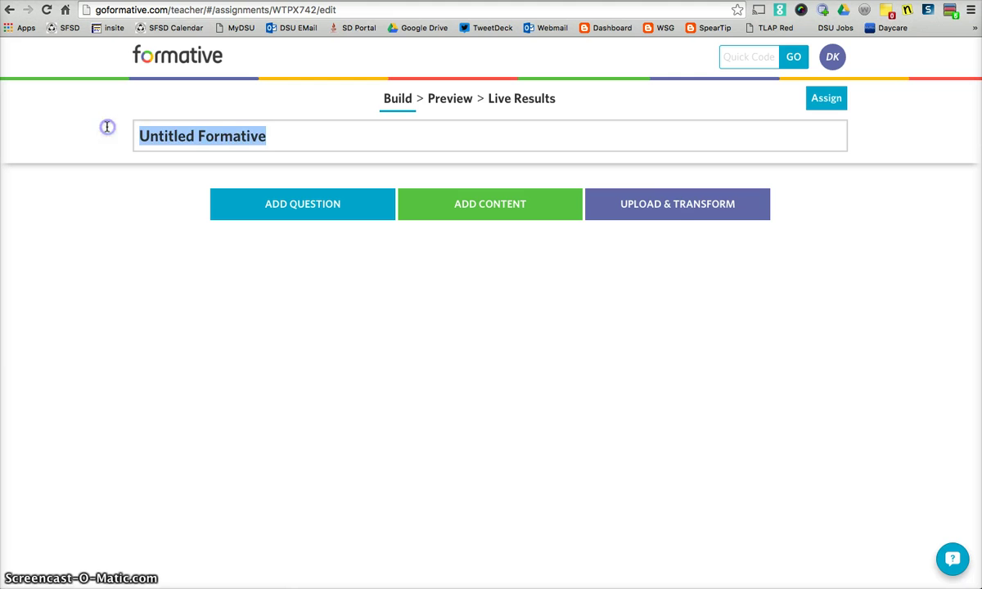
{"action": "key", "text": "BackSpace"}
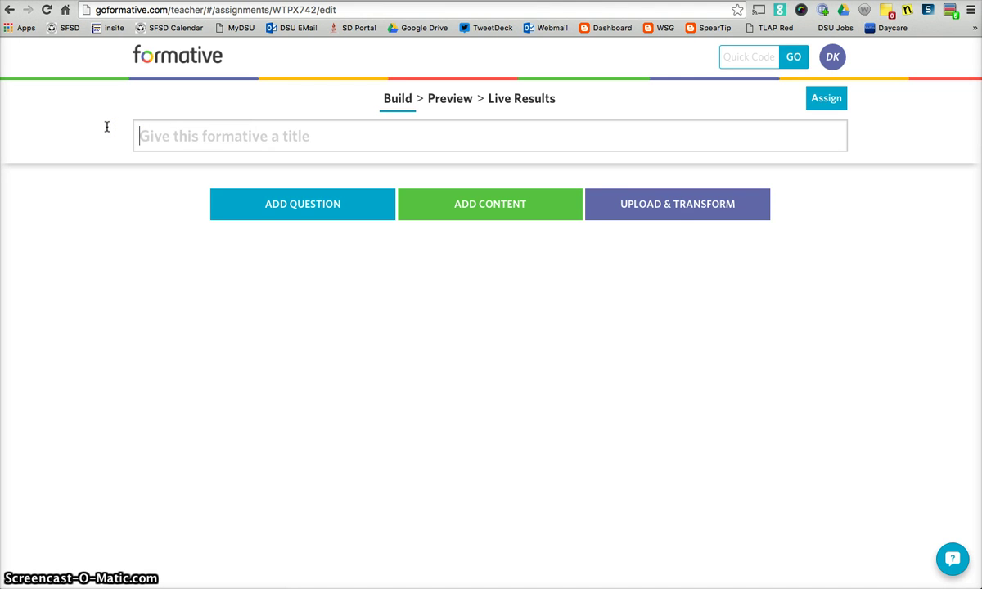
{"action": "type", "text": "Ancient G"}
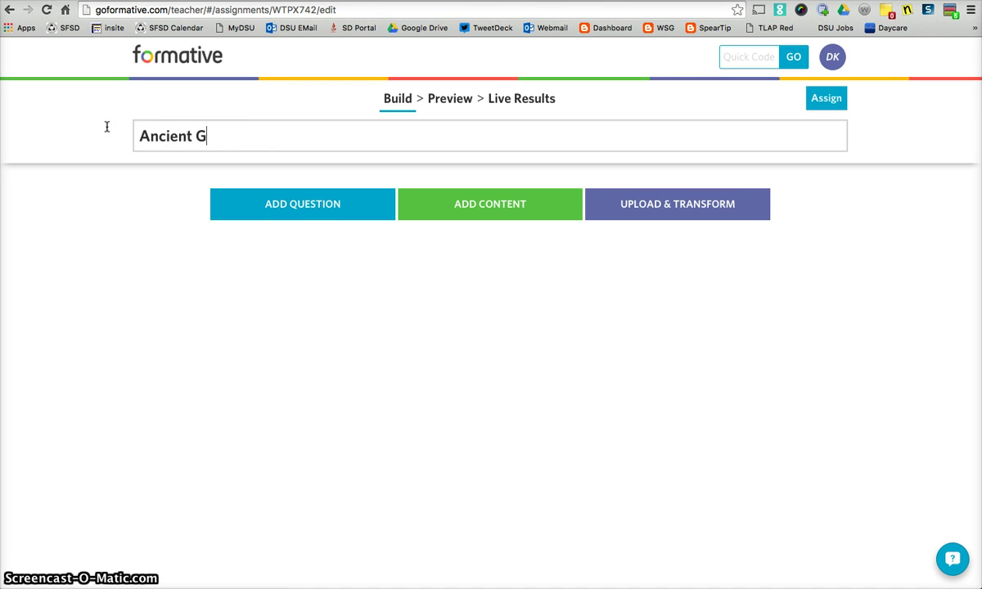
{"action": "type", "text": "reece Review"}
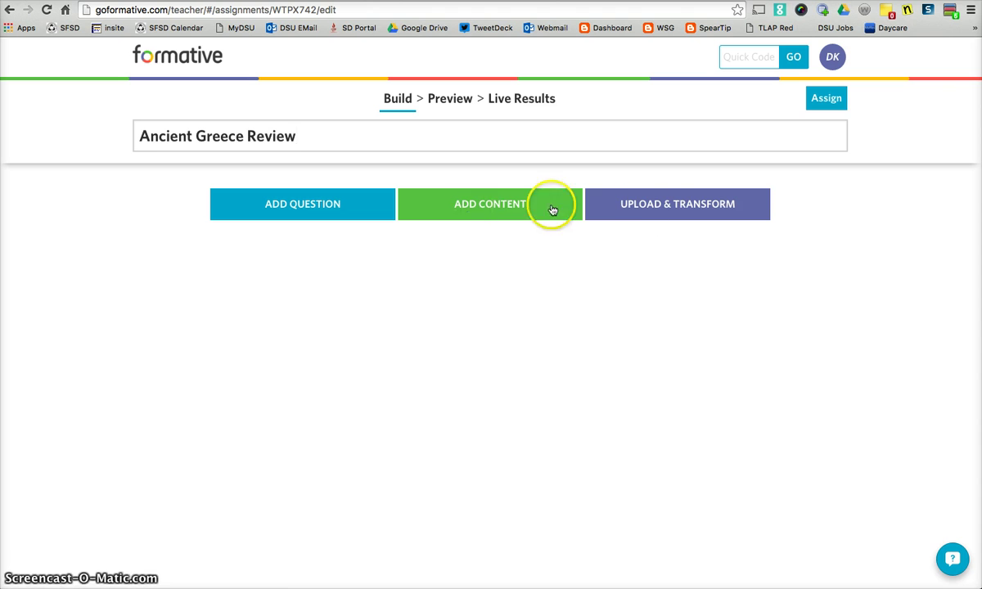
Step: Add a multiple choice question with the text "Who is the ruler of all the gods?"
{"action": "left_click", "coordinate": [286, 207]}
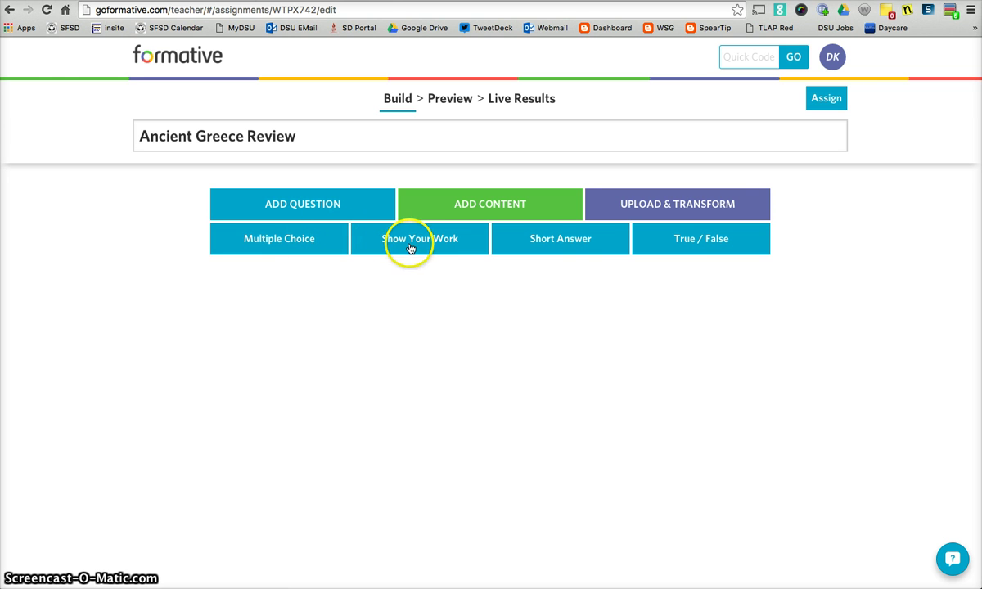
{"action": "left_click", "coordinate": [277, 238]}
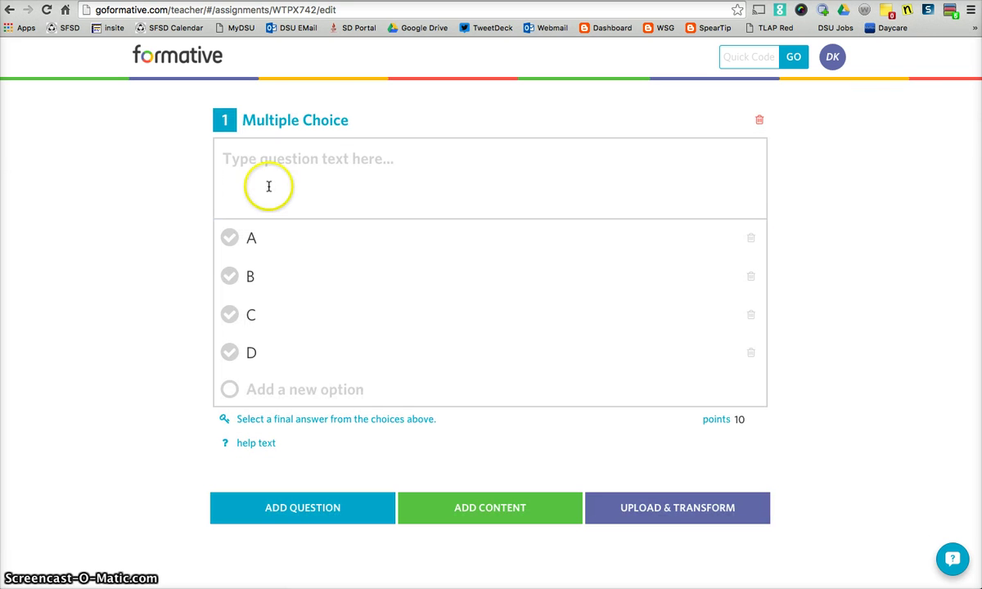
{"action": "left_click", "coordinate": [268, 178]}
{"action": "type", "text": "Who is the ruler of all the god"}
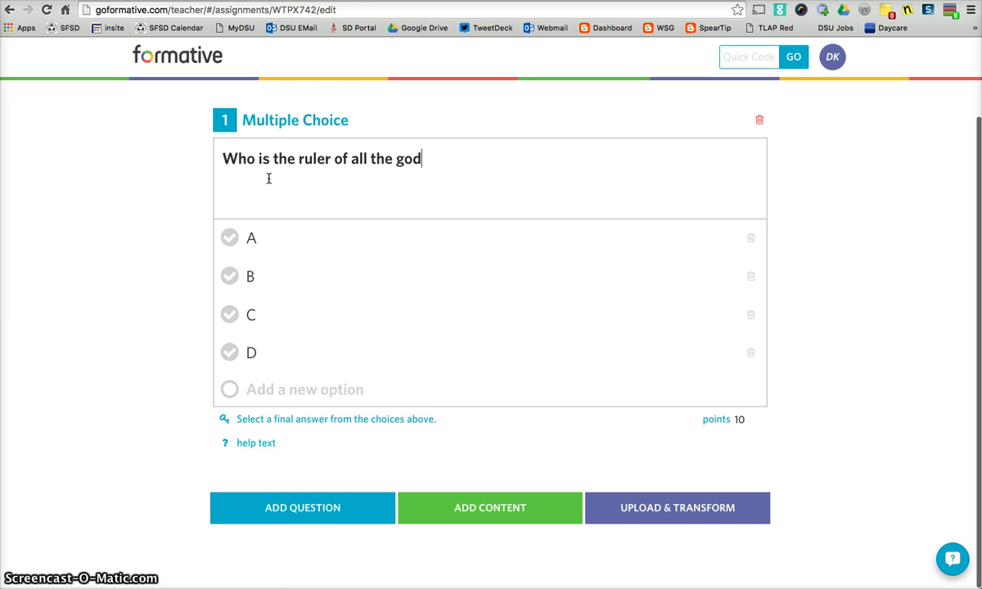
{"action": "scroll", "coordinate": [270, 179], "scroll_direction": "up", "scroll_amount": 3}
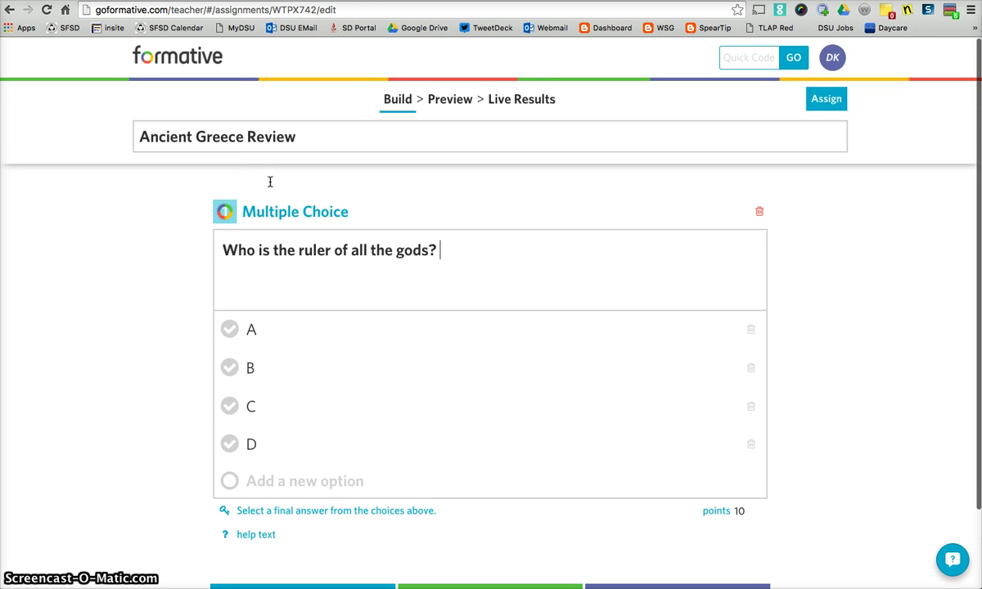
{"action": "scroll", "coordinate": [247, 259], "scroll_direction": "down", "scroll_amount": 1}
{"action": "scroll", "coordinate": [247, 258], "scroll_direction": "down", "scroll_amount": 1}
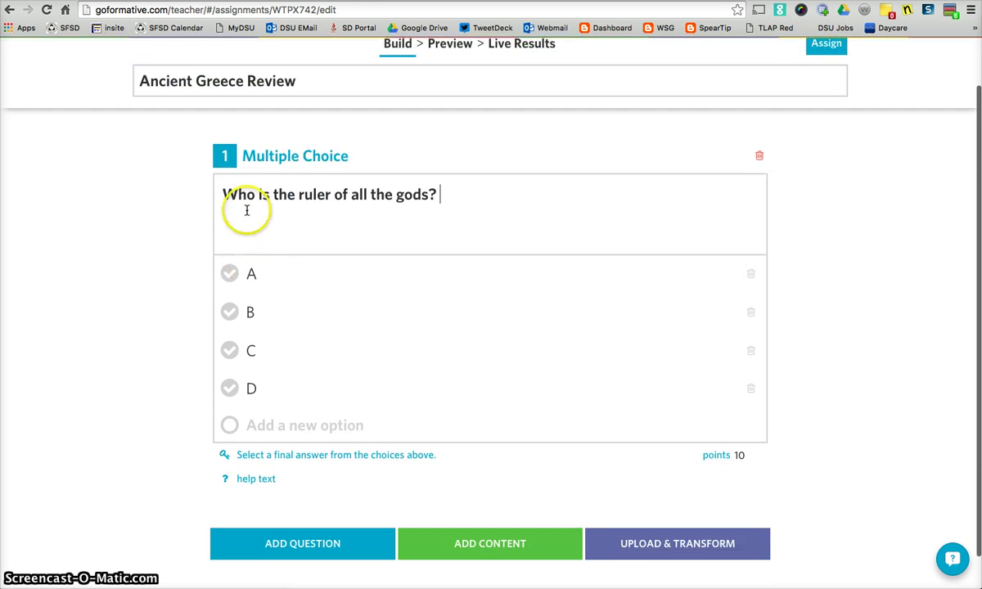
Step: Replace the four placeholder answer options of question 1 with Hades, Poseidon, Zeus and Apollo
{"action": "left_click", "coordinate": [263, 271]}
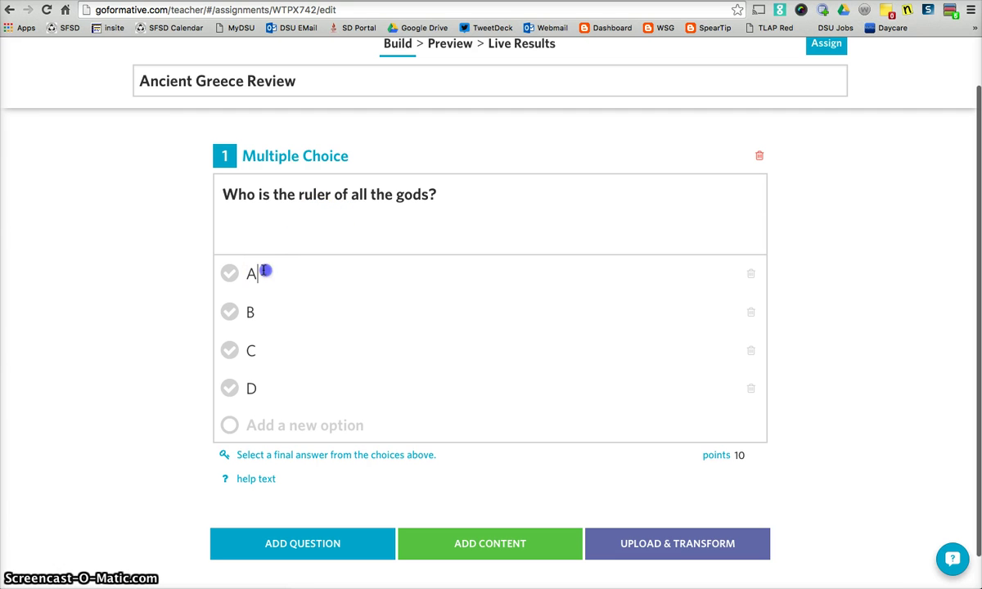
{"action": "key", "text": "BackSpace"}
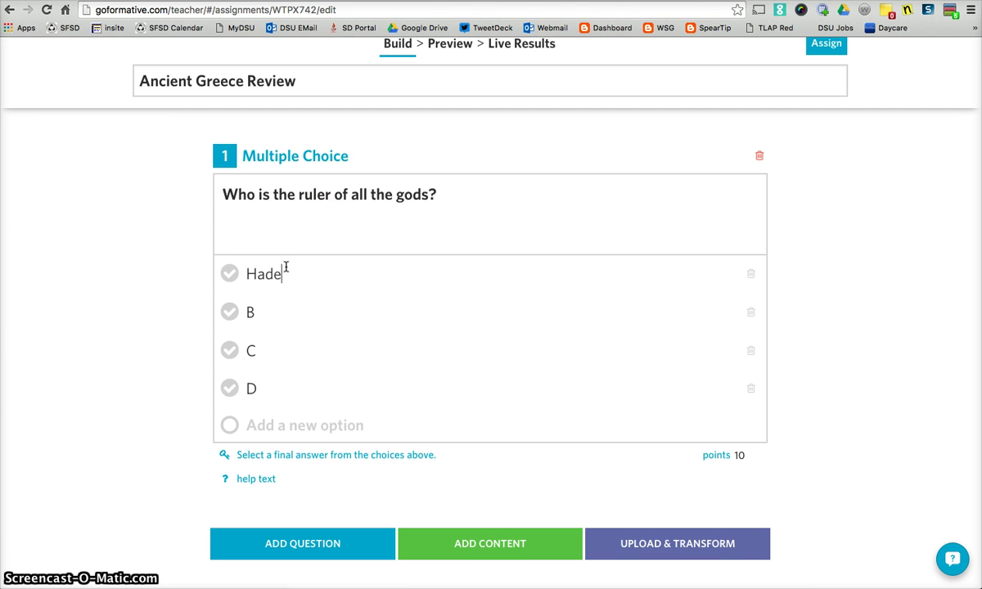
{"action": "type", "text": "Poseidon"}
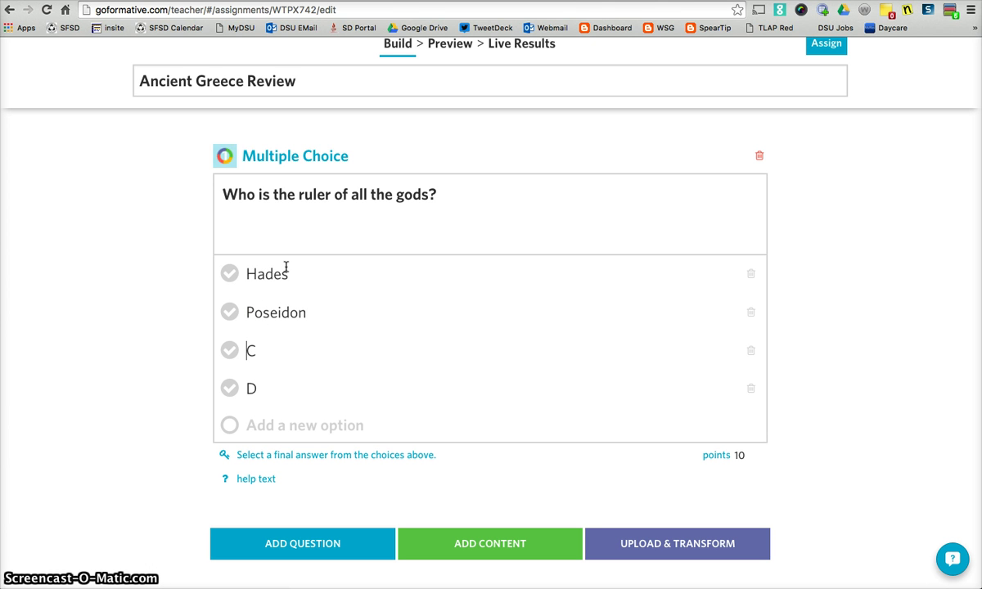
{"action": "key", "text": "Delete"}
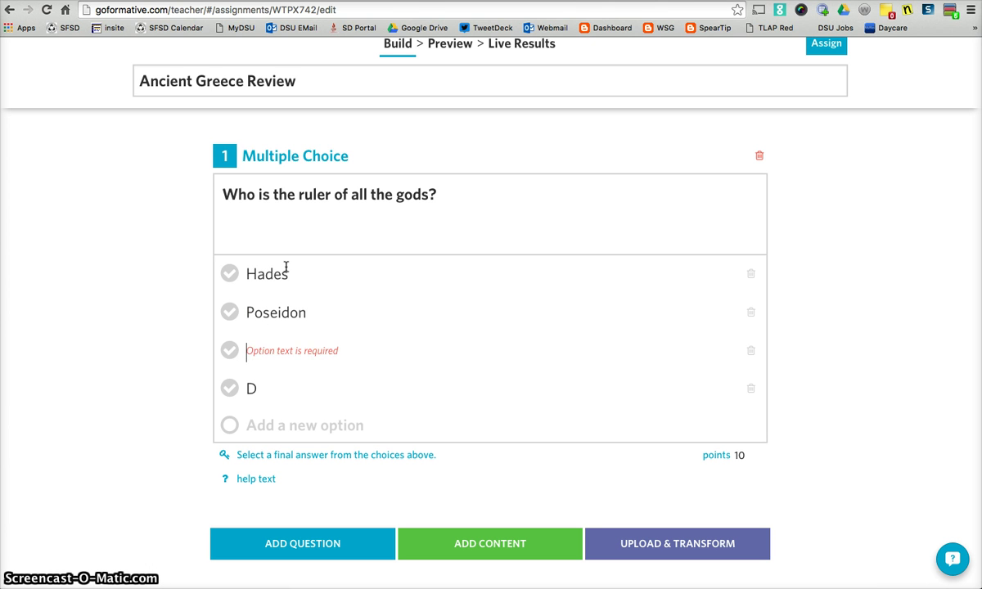
{"action": "key", "text": "Delete"}
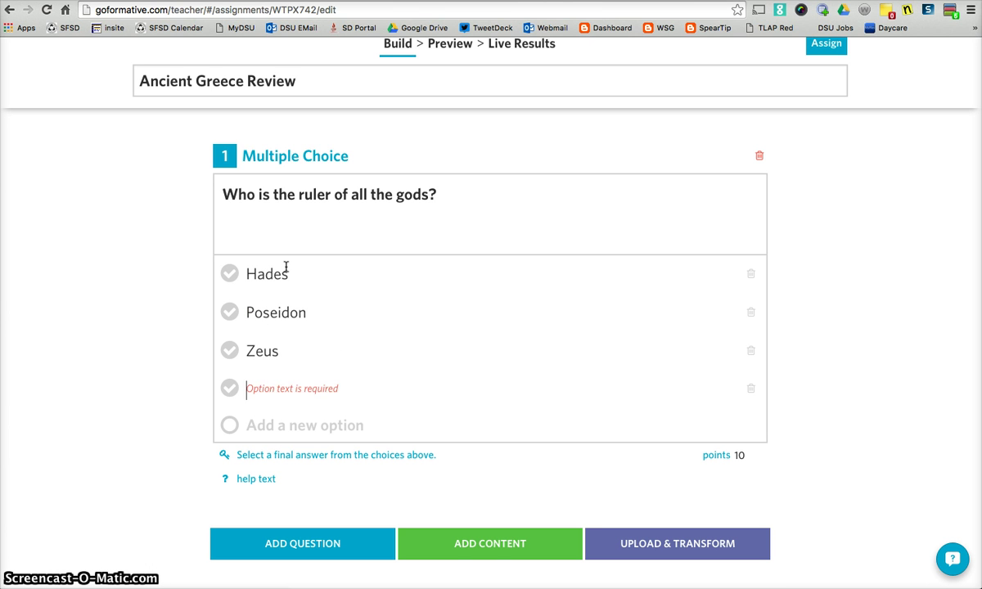
{"action": "type", "text": "Apollo"}
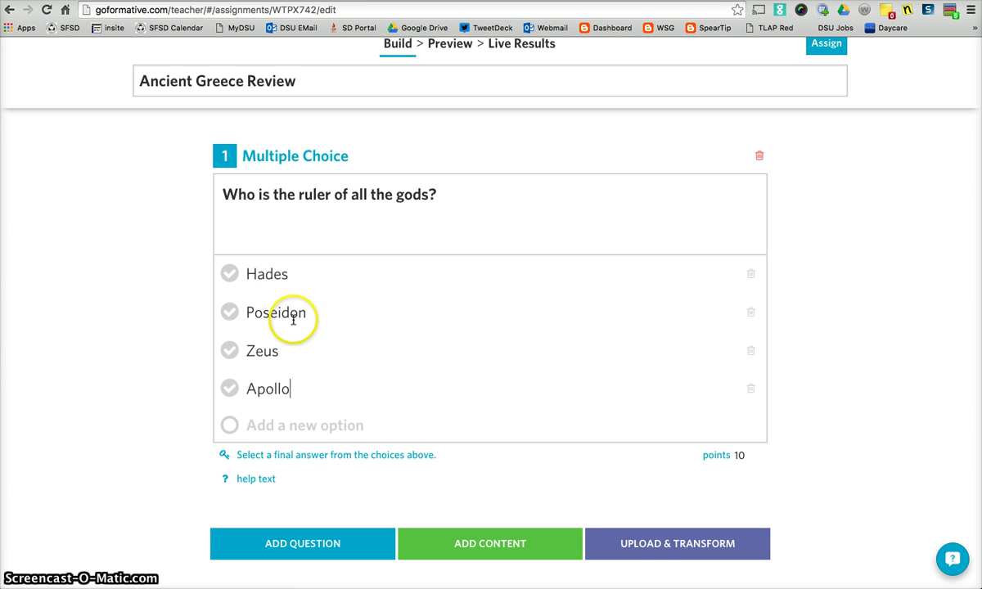
Step: Mark Zeus as the correct answer of question 1 and set its points to 1
{"action": "left_click", "coordinate": [229, 351]}
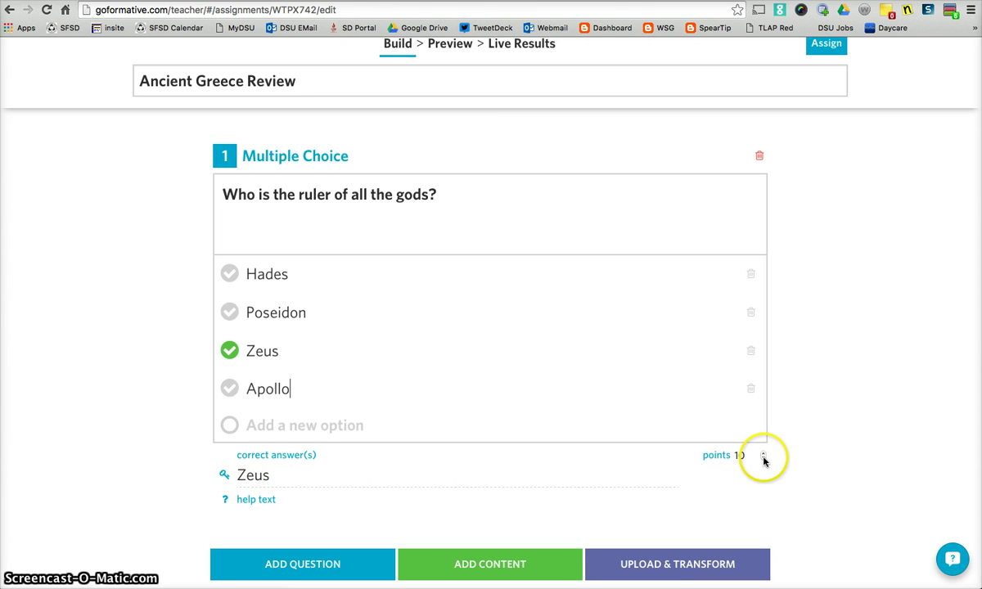
{"action": "left_click", "coordinate": [762, 460]}
{"action": "left_click", "coordinate": [762, 460]}
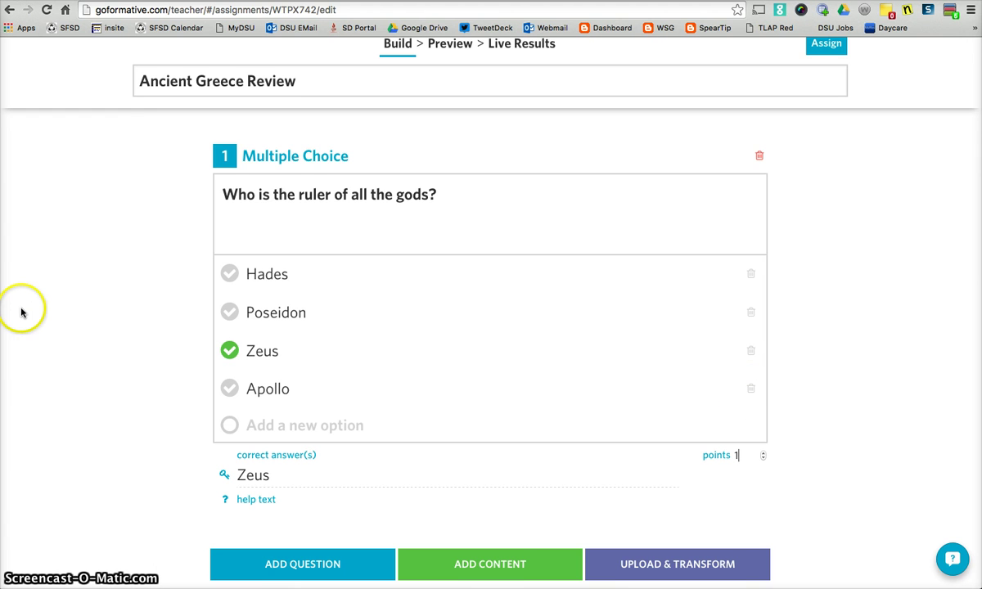
Step: Add a Show Your Work question with the text "Draw a symbol that represents Zeus."
{"action": "scroll", "coordinate": [25, 312], "scroll_direction": "down", "scroll_amount": 2}
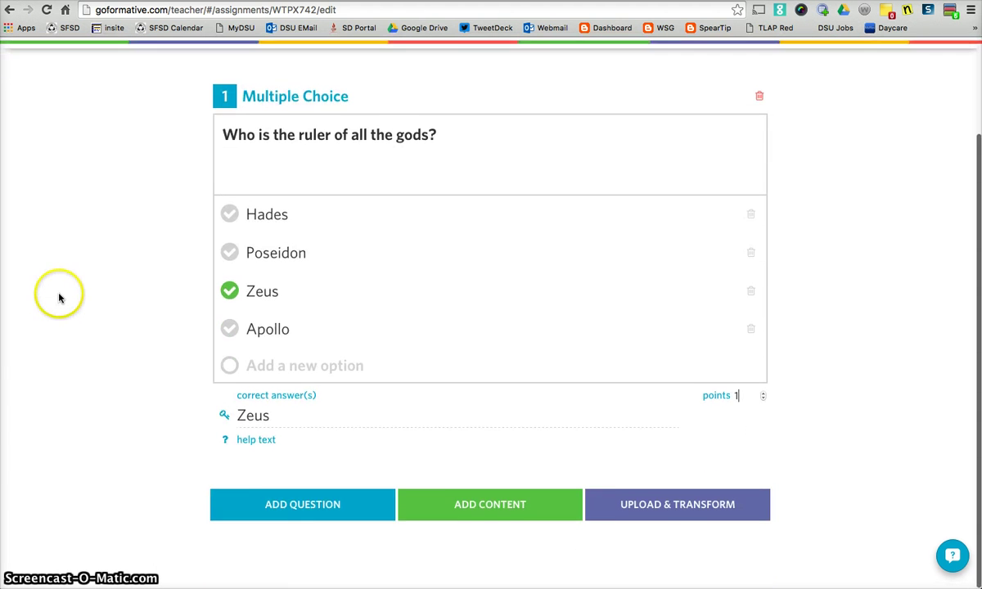
{"action": "left_click", "coordinate": [301, 507]}
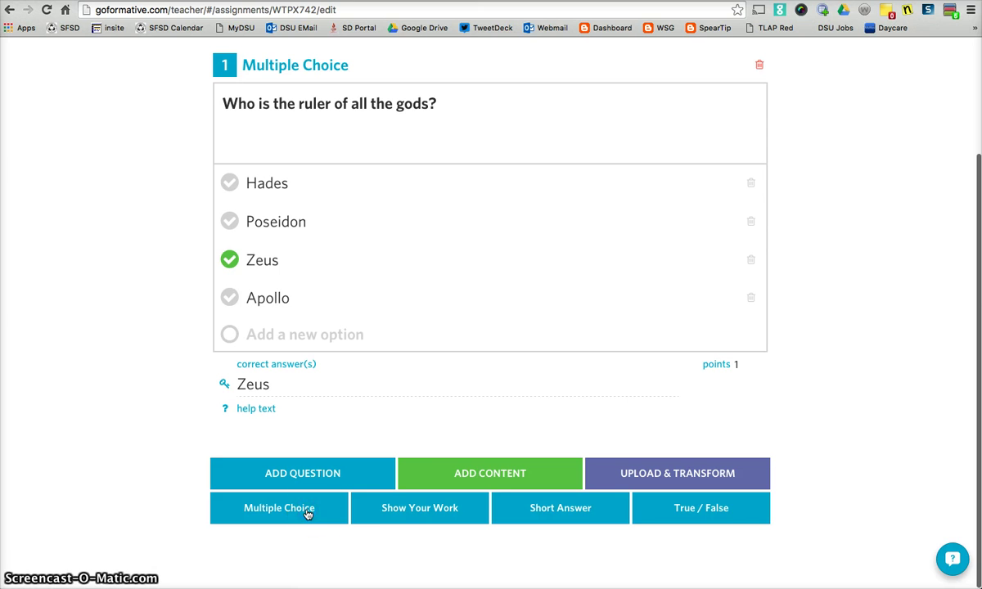
{"action": "left_click", "coordinate": [399, 511]}
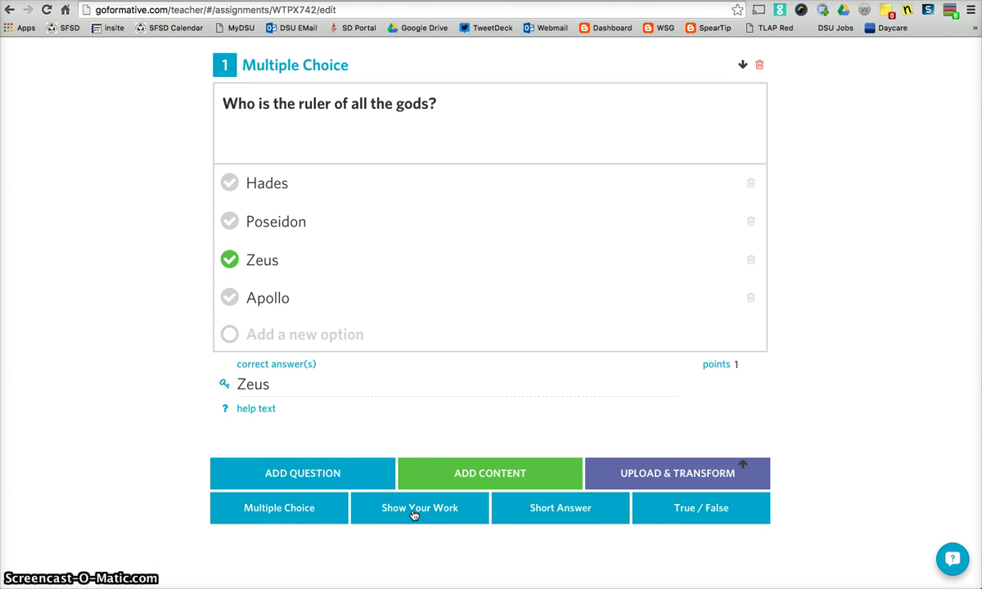
{"action": "left_click", "coordinate": [362, 325]}
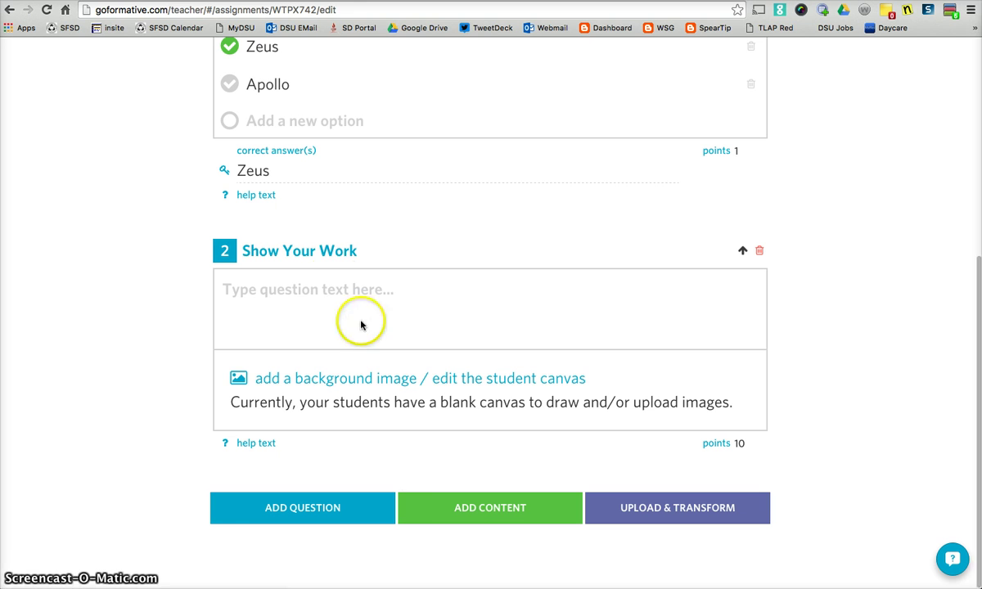
{"action": "left_click", "coordinate": [327, 282]}
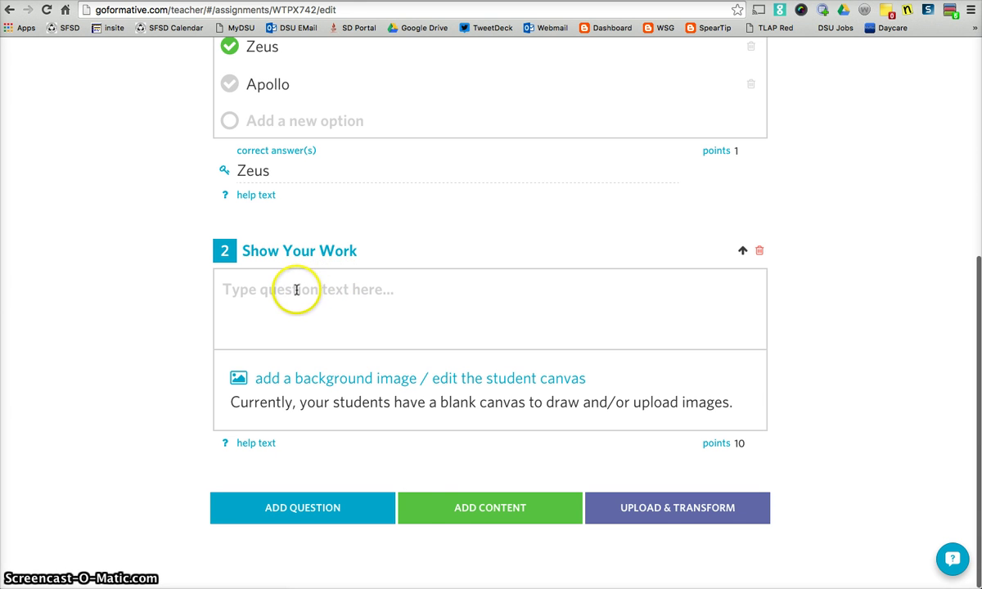
{"action": "left_click", "coordinate": [297, 289]}
{"action": "type", "text": "Draw a symbol that represents Zeus."}
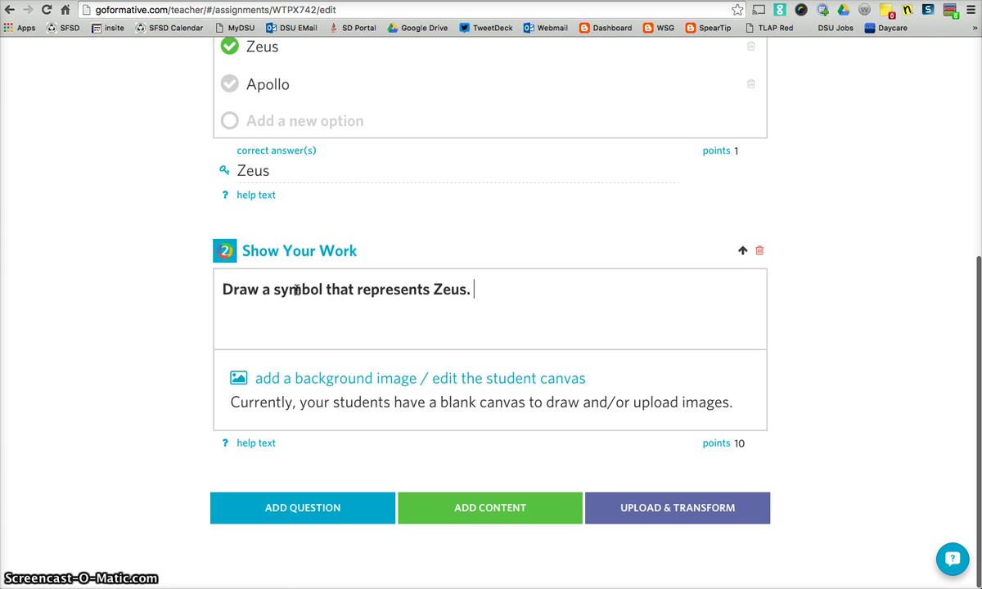
Step: Set the points of the Show Your Work question to 5
{"action": "left_click", "coordinate": [228, 447]}
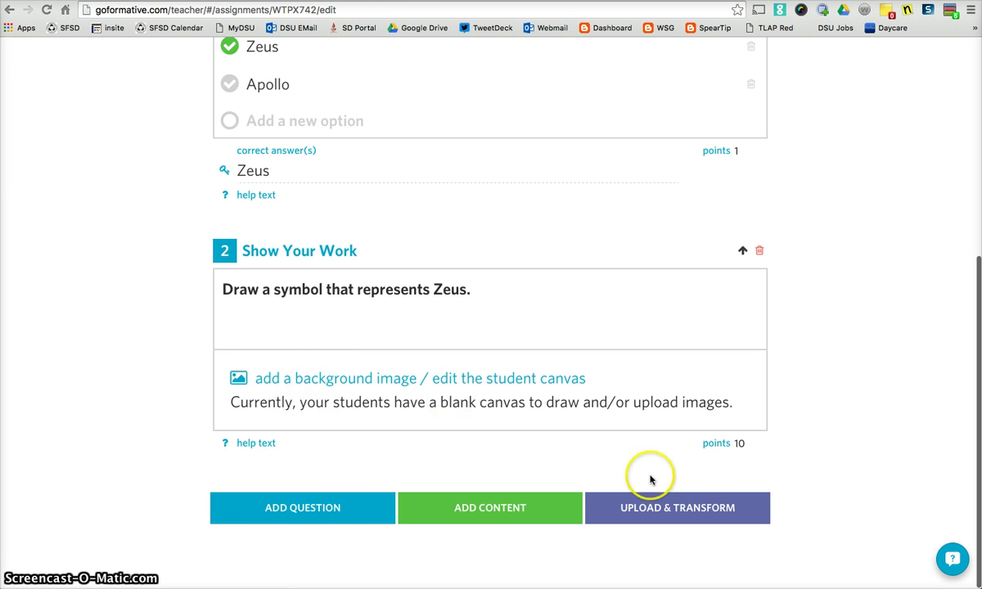
{"action": "left_click", "coordinate": [725, 442]}
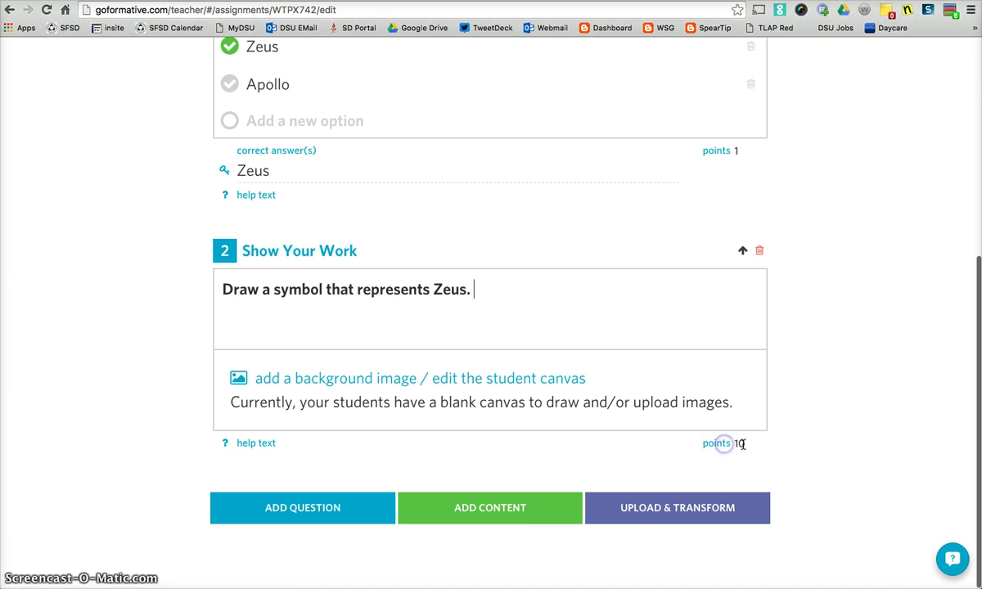
{"action": "left_click", "coordinate": [765, 445]}
{"action": "key", "text": "BackSpace"}
{"action": "key", "text": "BackSpace"}
{"action": "type", "text": "9"}
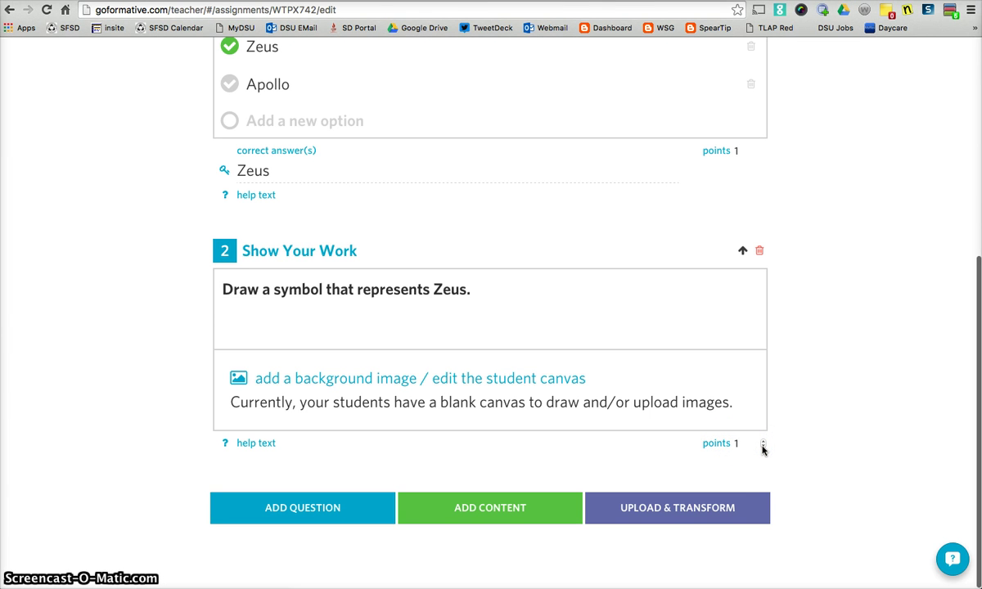
{"action": "left_click", "coordinate": [762, 442]}
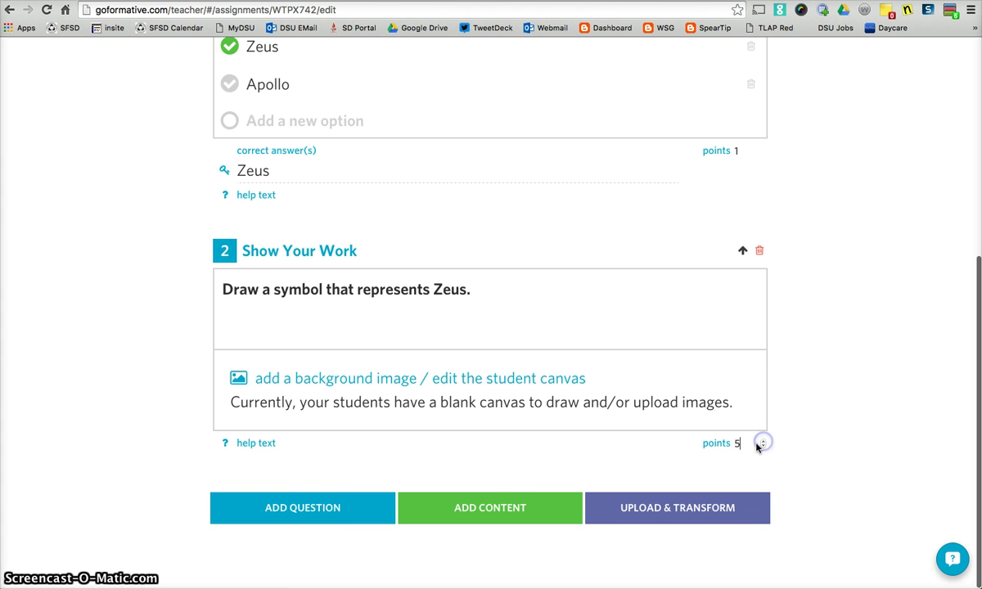
Step: Add a Short Answer question with the text "What is Pegasus?"
{"action": "left_click", "coordinate": [323, 512]}
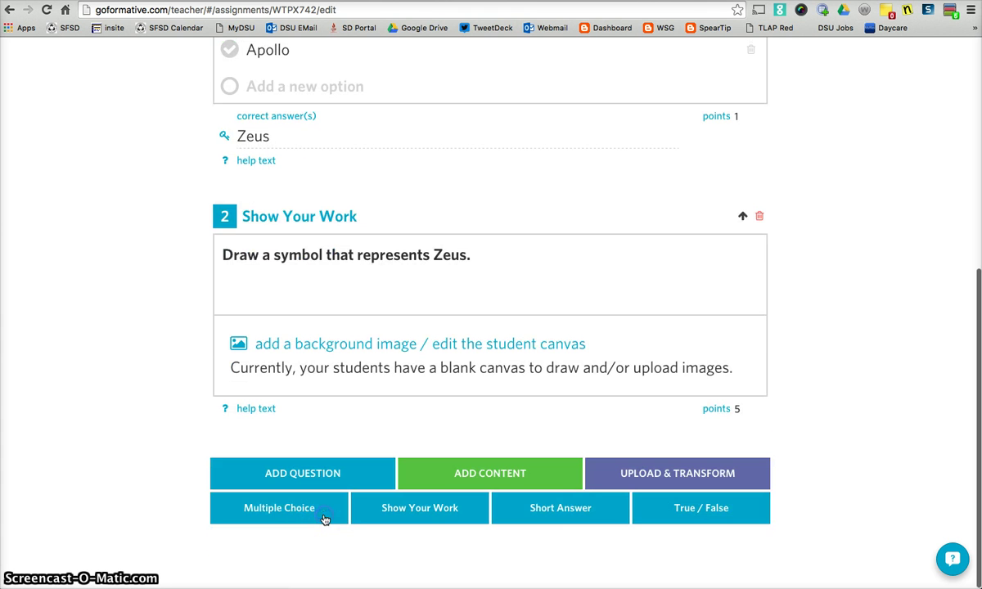
{"action": "left_click", "coordinate": [580, 510]}
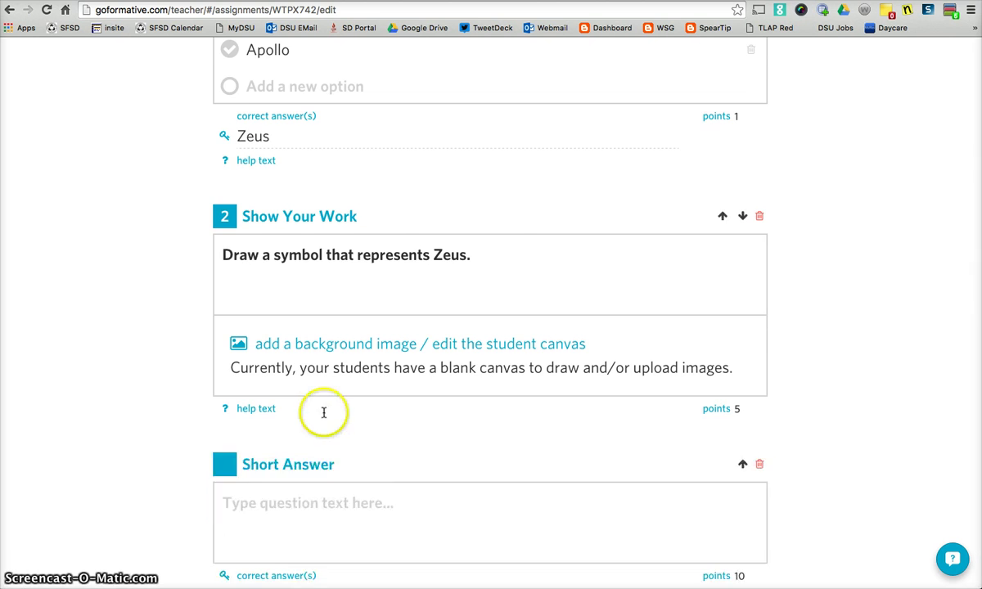
{"action": "left_click", "coordinate": [304, 351]}
{"action": "type", "text": "Wh"}
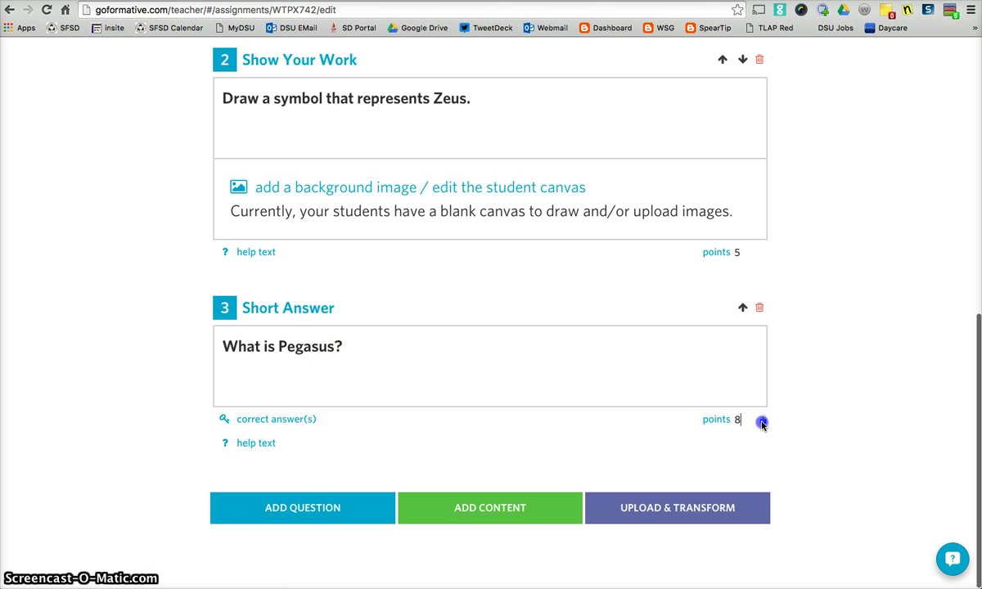
Step: Set the points of the Short Answer question to 1
{"action": "left_click", "coordinate": [762, 422]}
{"action": "left_click", "coordinate": [761, 422]}
{"action": "left_click", "coordinate": [761, 423]}
{"action": "left_click", "coordinate": [335, 473]}
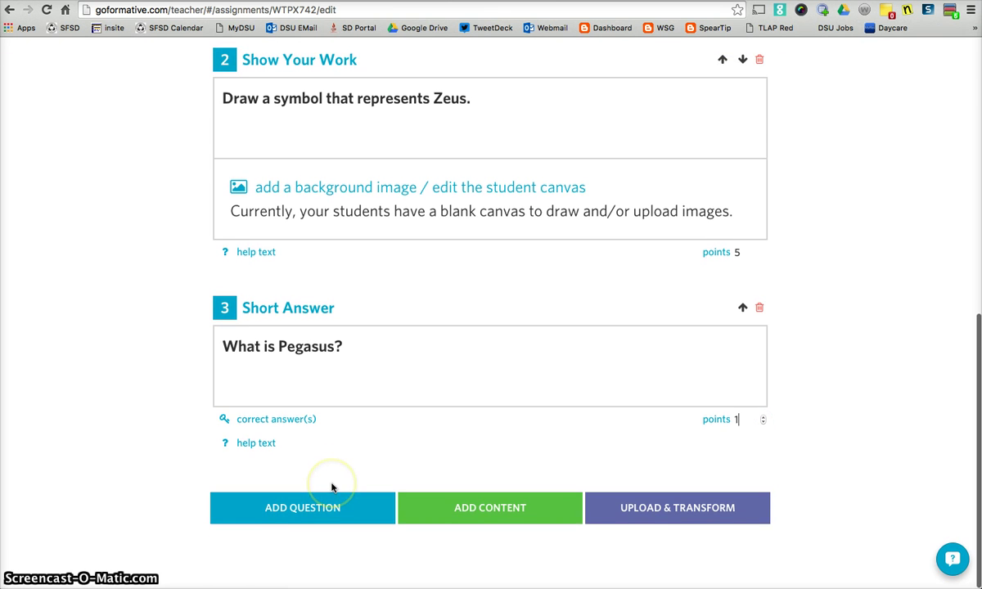
Step: Show the content types that can be added below the Short Answer question
{"action": "left_click", "coordinate": [493, 505]}
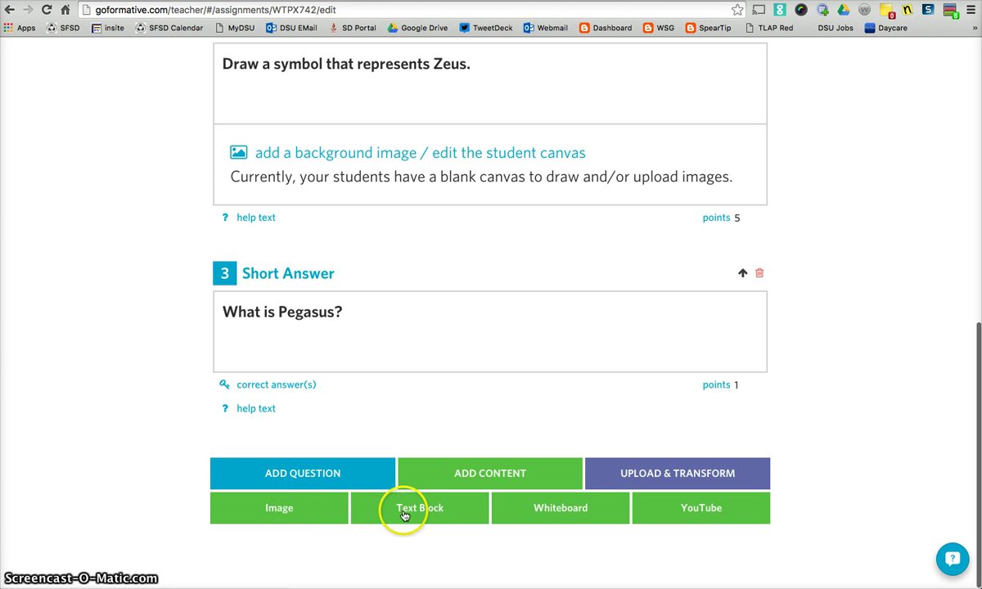
{"action": "left_click", "coordinate": [561, 513]}
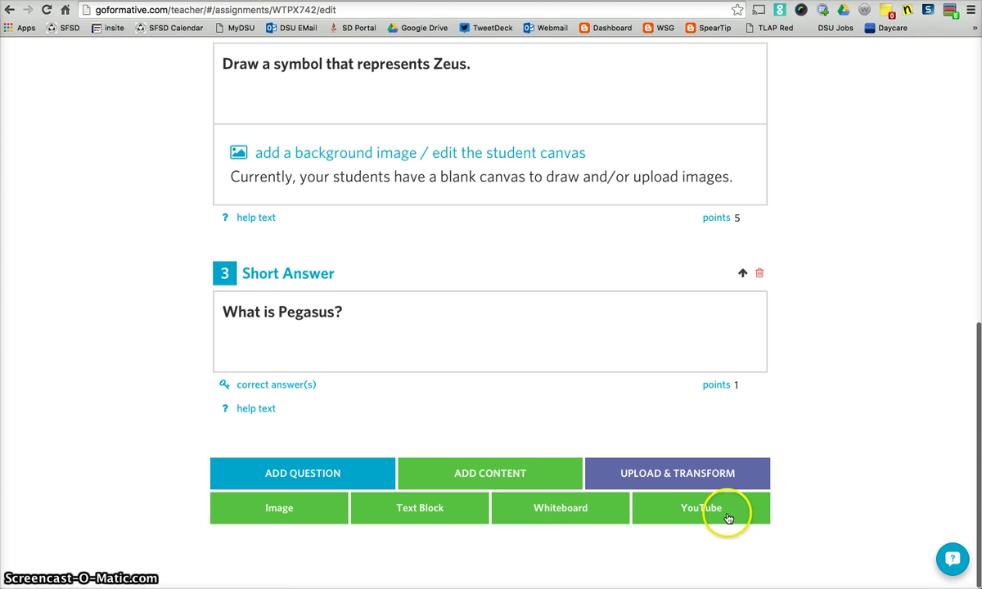
Step: Add a Whiteboard content block below the Short Answer question and write "Who is this?" on it in the largest text size
{"action": "left_click", "coordinate": [562, 509]}
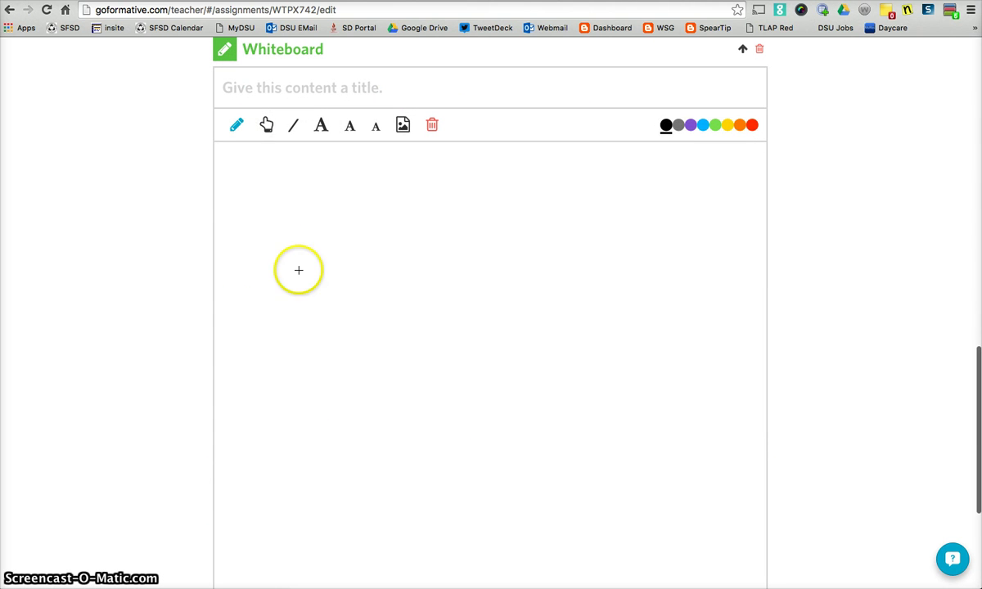
{"action": "left_click", "coordinate": [321, 125]}
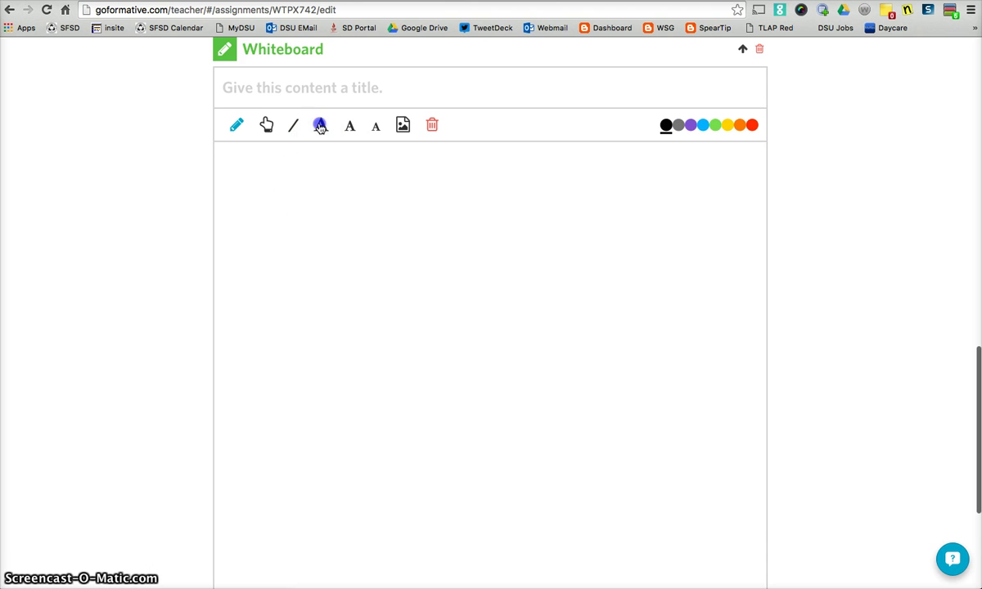
{"action": "left_click", "coordinate": [315, 171]}
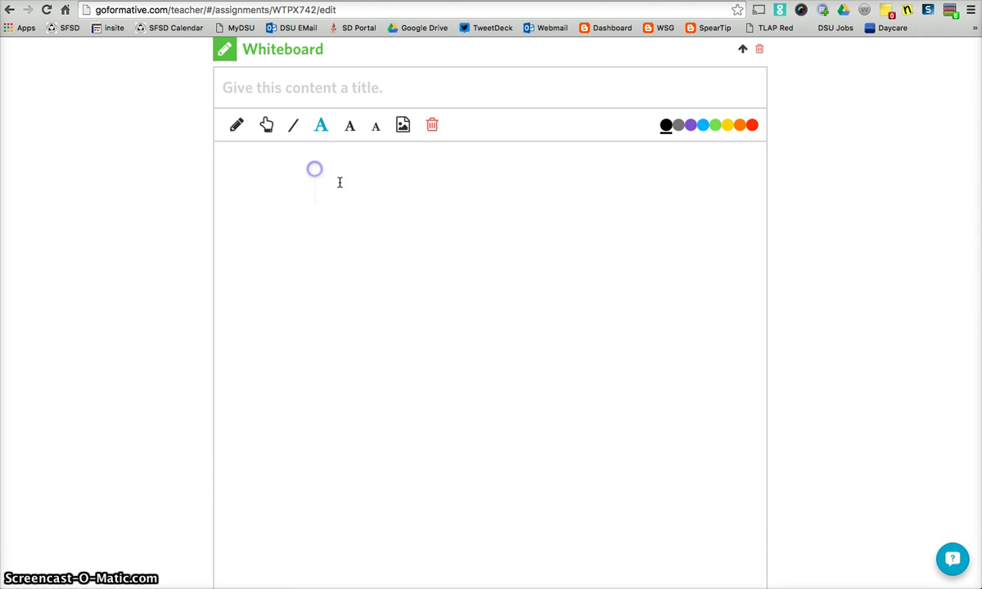
{"action": "type", "text": "Who is this?"}
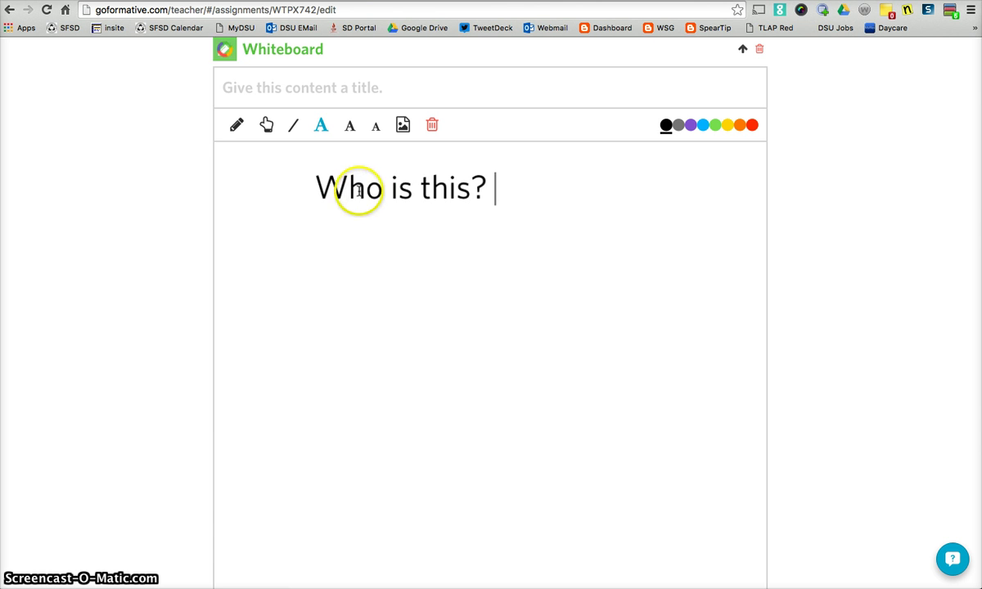
{"action": "left_click", "coordinate": [237, 125]}
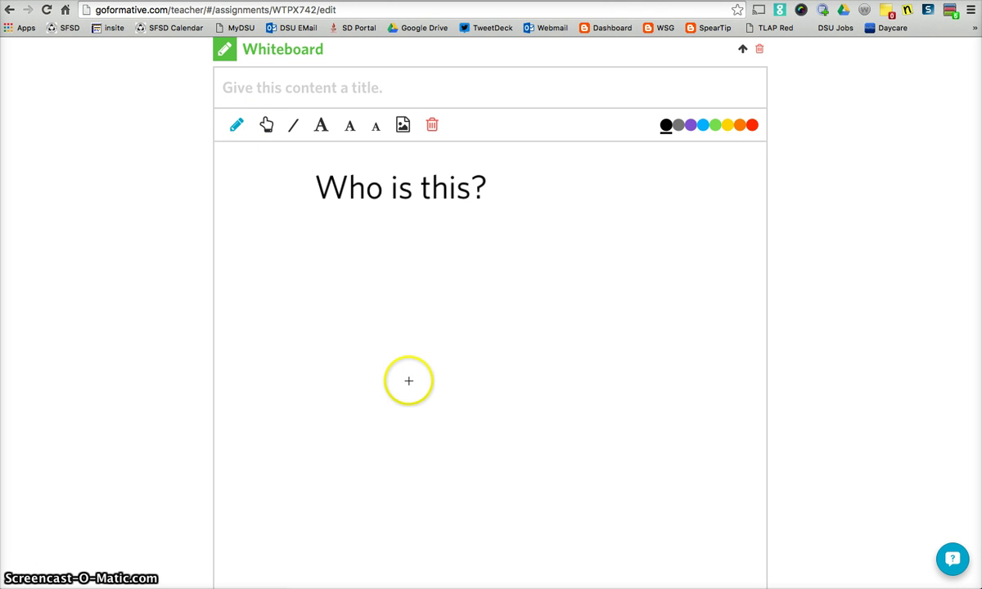
{"action": "left_click", "coordinate": [402, 124]}
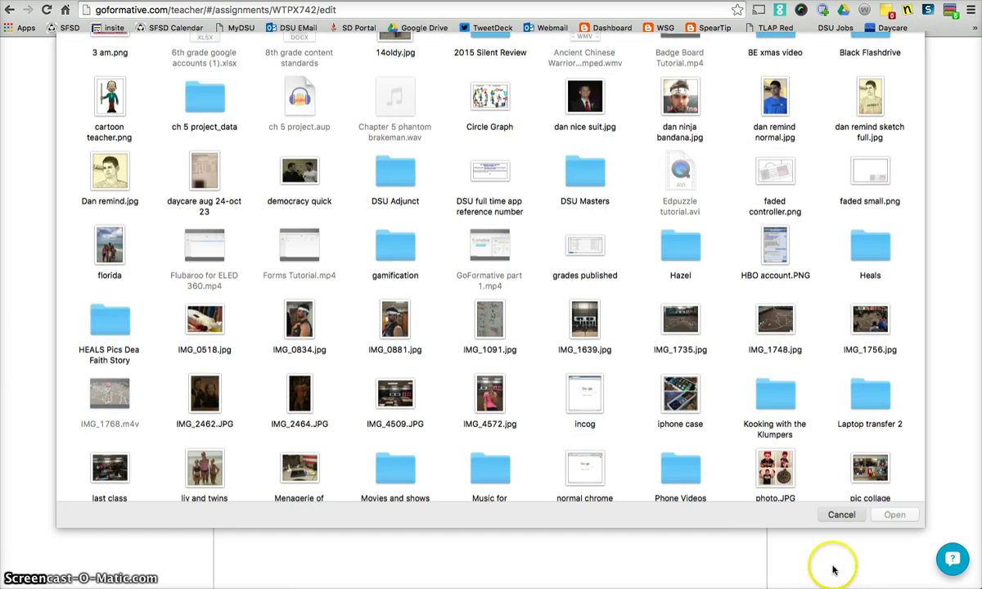
{"action": "left_click", "coordinate": [840, 515]}
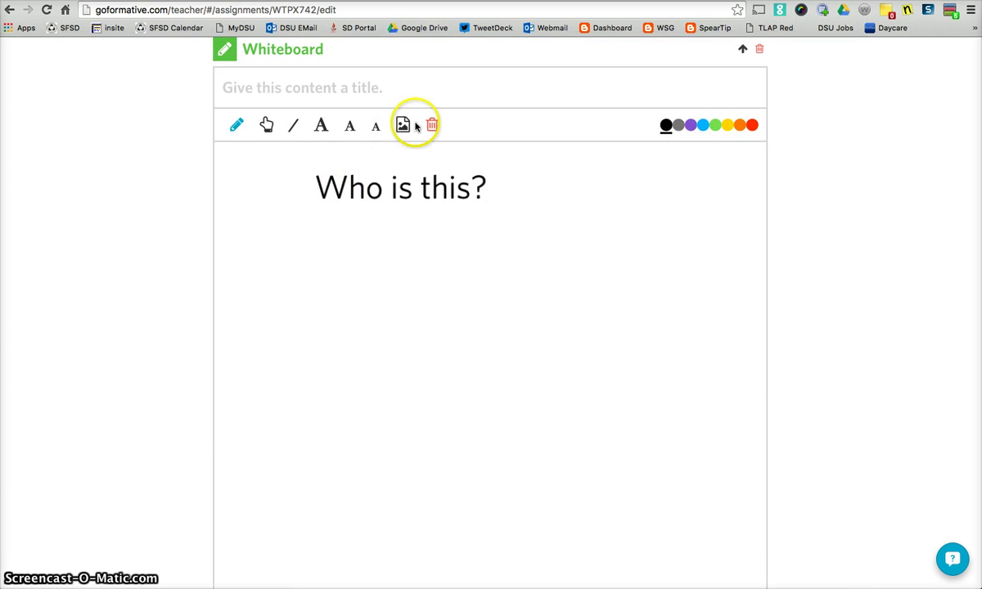
Step: Draw a large black freehand face below the whiteboard text, with a rounded outline, two eyes, a nose and a mouth
{"action": "left_click", "coordinate": [237, 124]}
{"action": "scroll", "coordinate": [411, 285], "scroll_direction": "down", "scroll_amount": 1}
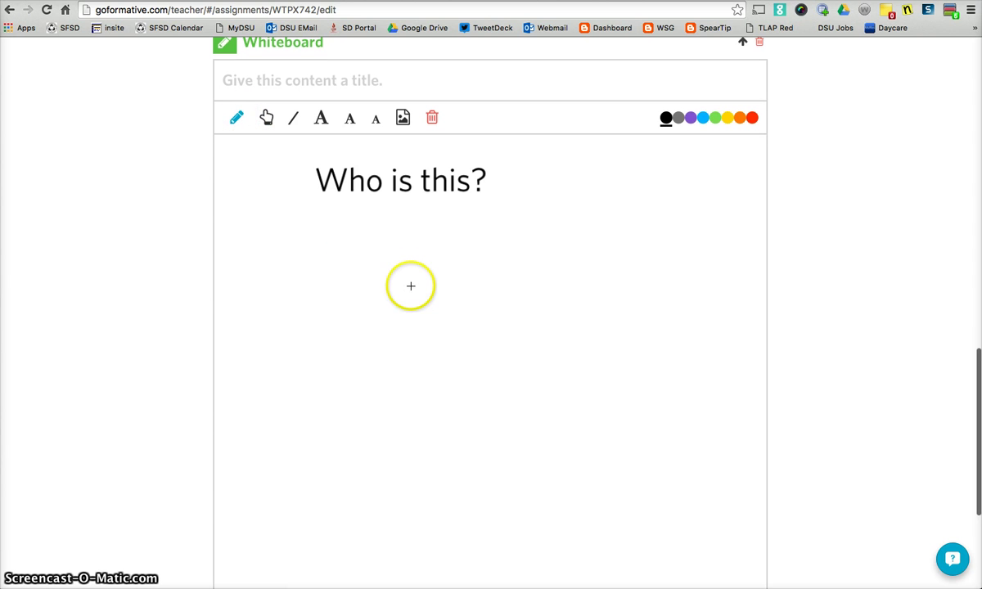
{"action": "scroll", "coordinate": [410, 285], "scroll_direction": "down", "scroll_amount": 2}
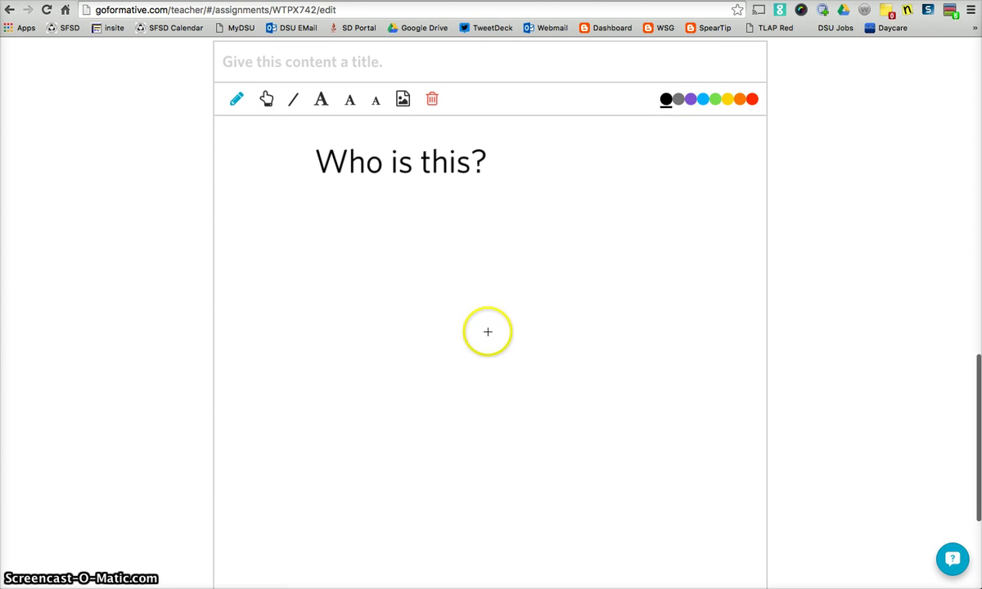
{"action": "left_click", "coordinate": [484, 254]}
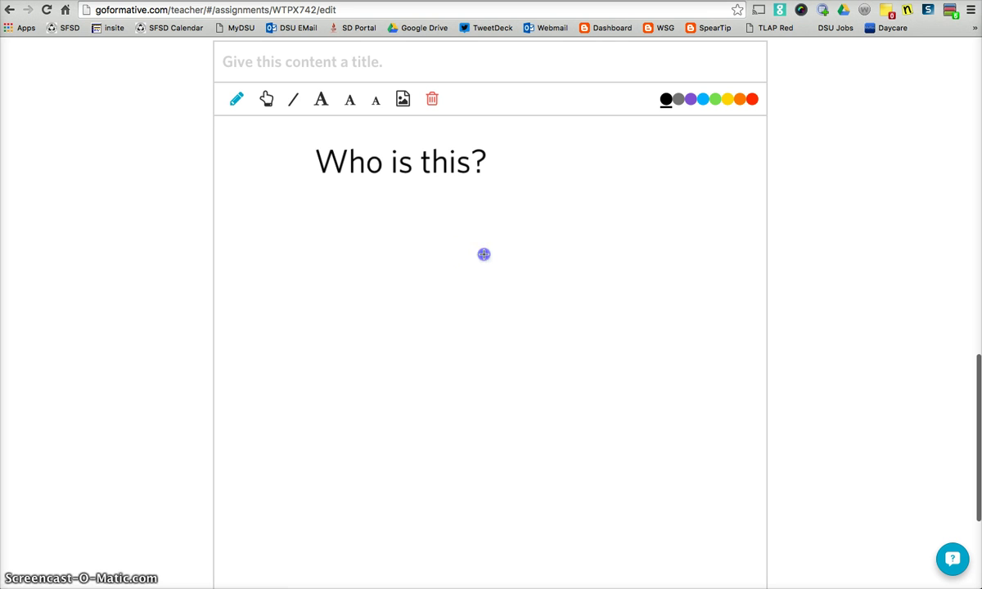
{"action": "mouse_move", "coordinate": [483, 254]}
{"action": "left_mouse_down"}
{"action": "mouse_move", "coordinate": [358, 391]}
{"action": "mouse_move", "coordinate": [586, 403]}
{"action": "left_mouse_up"}
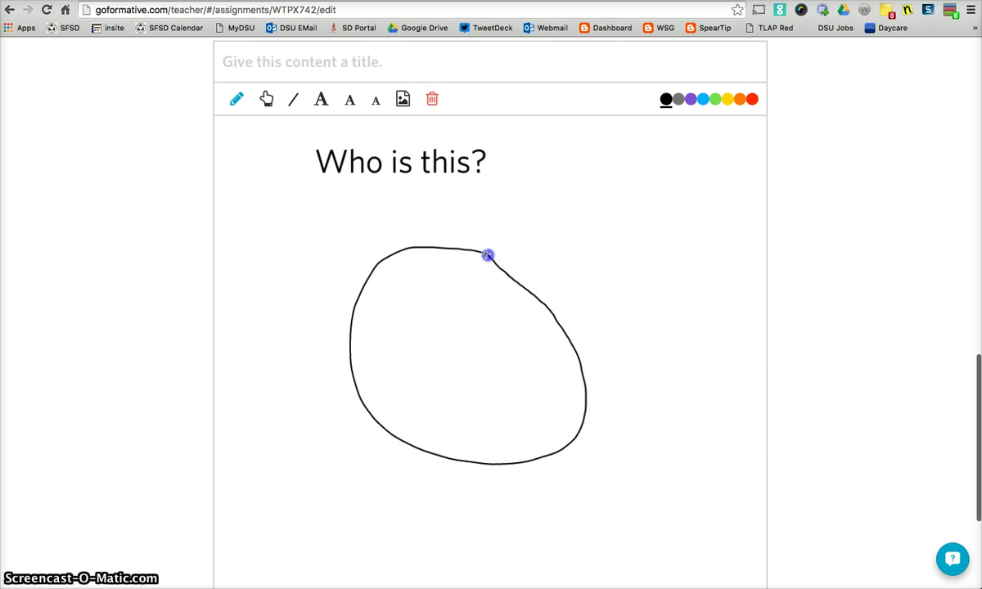
{"action": "left_click_drag", "start_coordinate": [467, 332], "coordinate": [464, 332]}
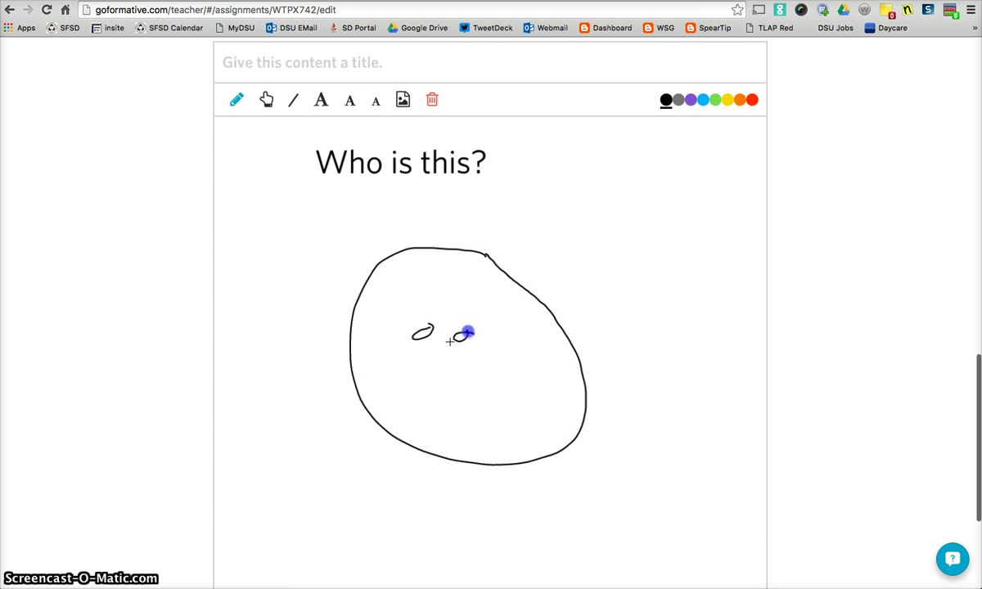
{"action": "left_click", "coordinate": [439, 400]}
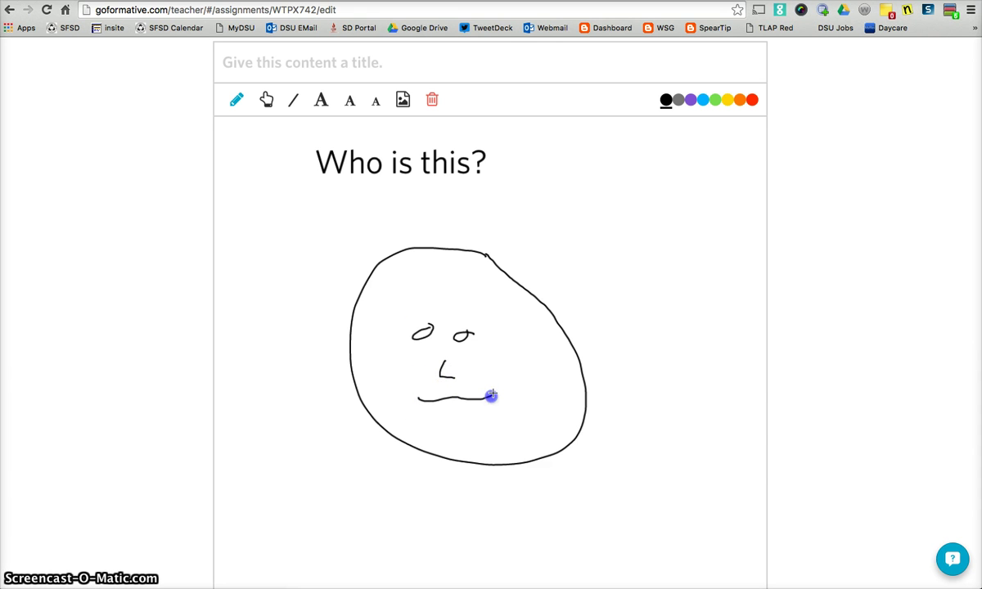
{"action": "left_click_drag", "start_coordinate": [491, 396], "coordinate": [492, 396]}
Step: Draw wavy black snakes with small heads sticking out from the top and both sides of the whiteboard face
{"action": "left_click_drag", "start_coordinate": [251, 202], "coordinate": [249, 201]}
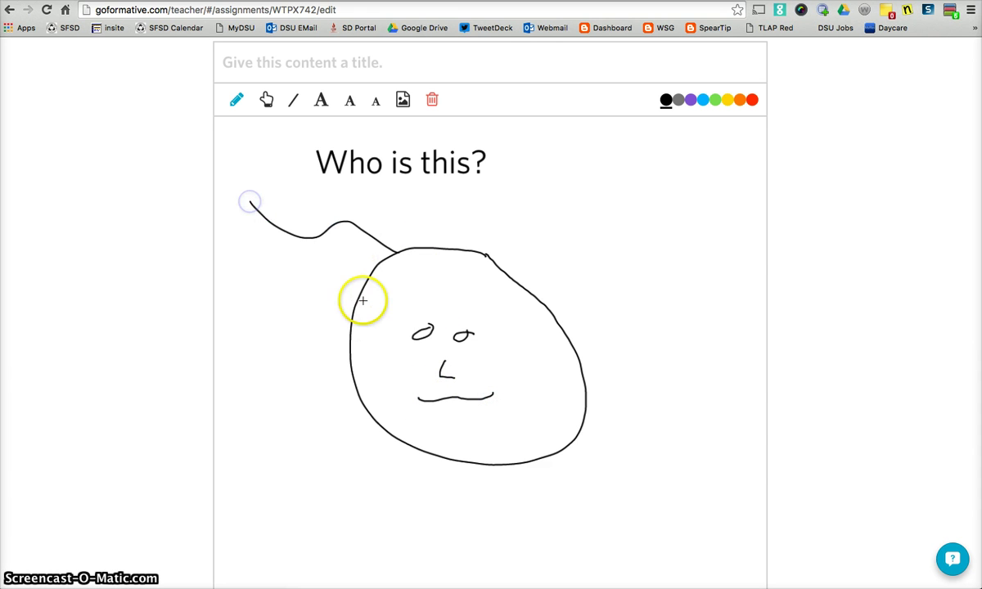
{"action": "left_click_drag", "start_coordinate": [237, 256], "coordinate": [242, 240]}
{"action": "left_click_drag", "start_coordinate": [251, 193], "coordinate": [240, 196]}
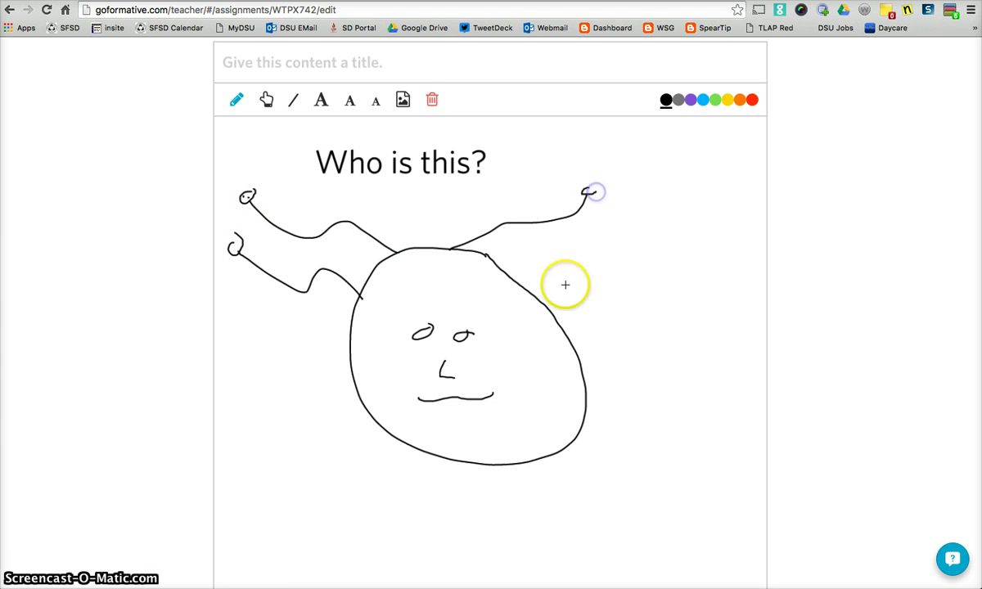
{"action": "left_click_drag", "start_coordinate": [548, 308], "coordinate": [673, 244]}
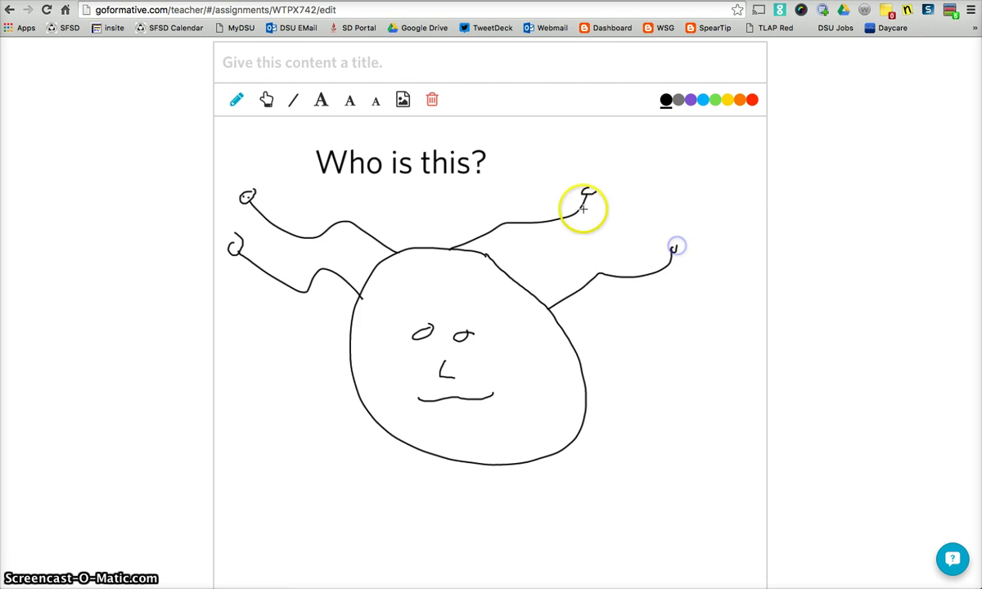
{"action": "left_click_drag", "start_coordinate": [582, 196], "coordinate": [594, 194]}
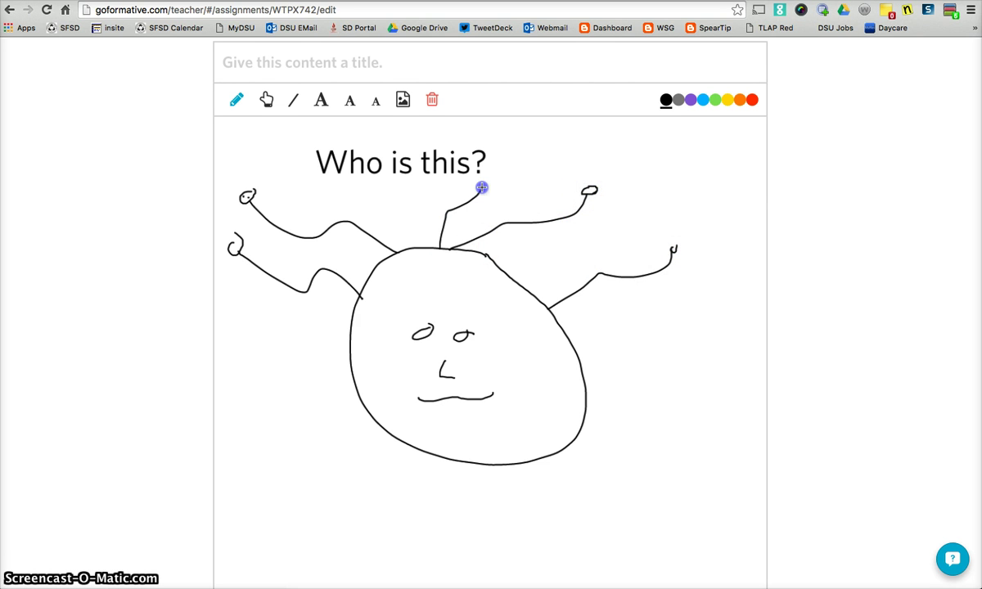
{"action": "left_click_drag", "start_coordinate": [479, 186], "coordinate": [489, 183]}
{"action": "scroll", "coordinate": [489, 183], "scroll_direction": "up", "scroll_amount": 1}
{"action": "mouse_move", "coordinate": [515, 281]}
{"action": "left_mouse_down"}
{"action": "mouse_move", "coordinate": [562, 249]}
{"action": "mouse_move", "coordinate": [612, 233]}
{"action": "left_mouse_up"}
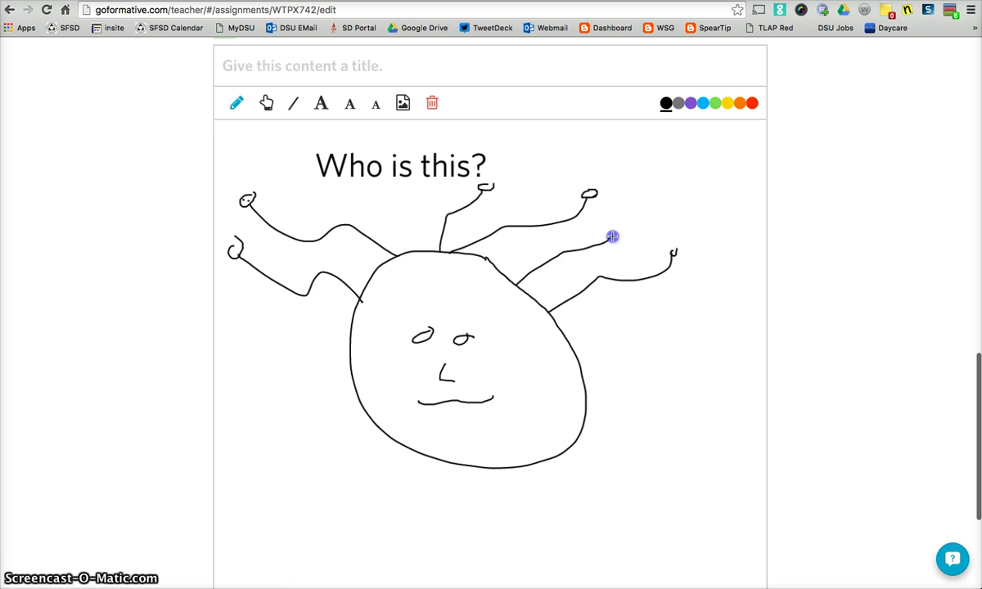
{"action": "left_click", "coordinate": [414, 249]}
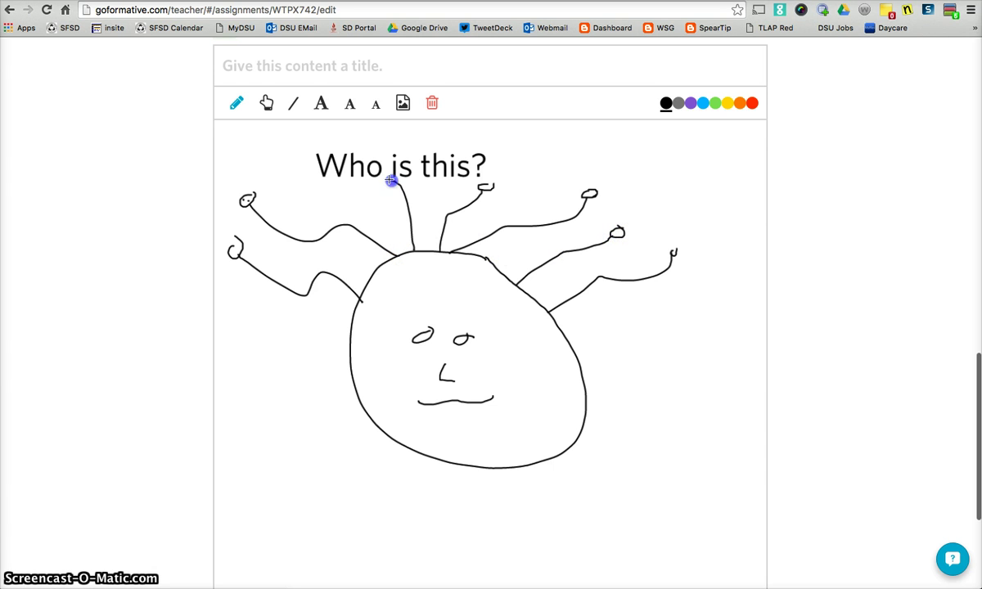
{"action": "left_click_drag", "start_coordinate": [392, 178], "coordinate": [384, 179]}
{"action": "scroll", "coordinate": [385, 179], "scroll_direction": "up", "scroll_amount": 1}
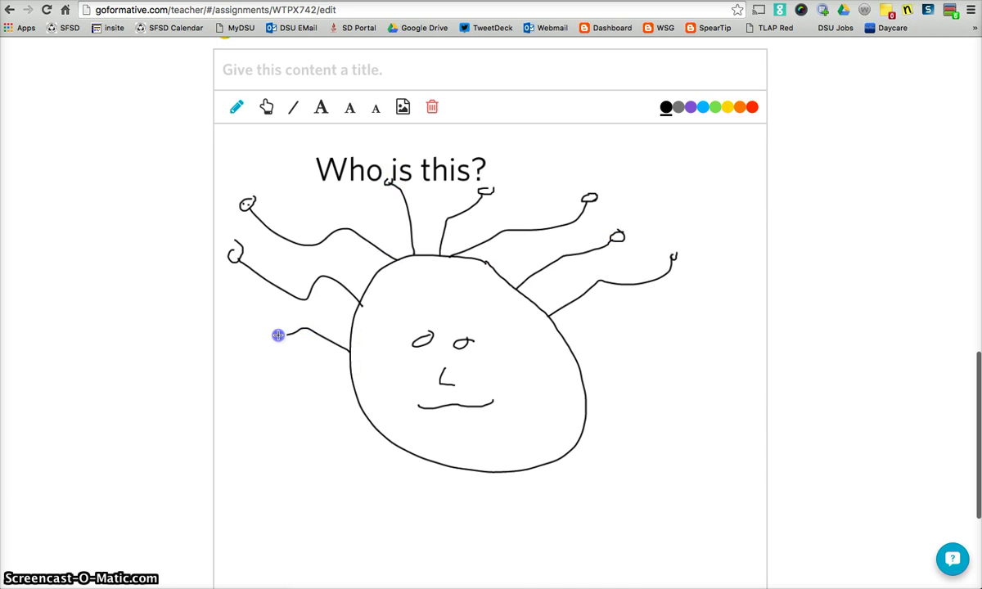
{"action": "left_click_drag", "start_coordinate": [234, 309], "coordinate": [236, 304]}
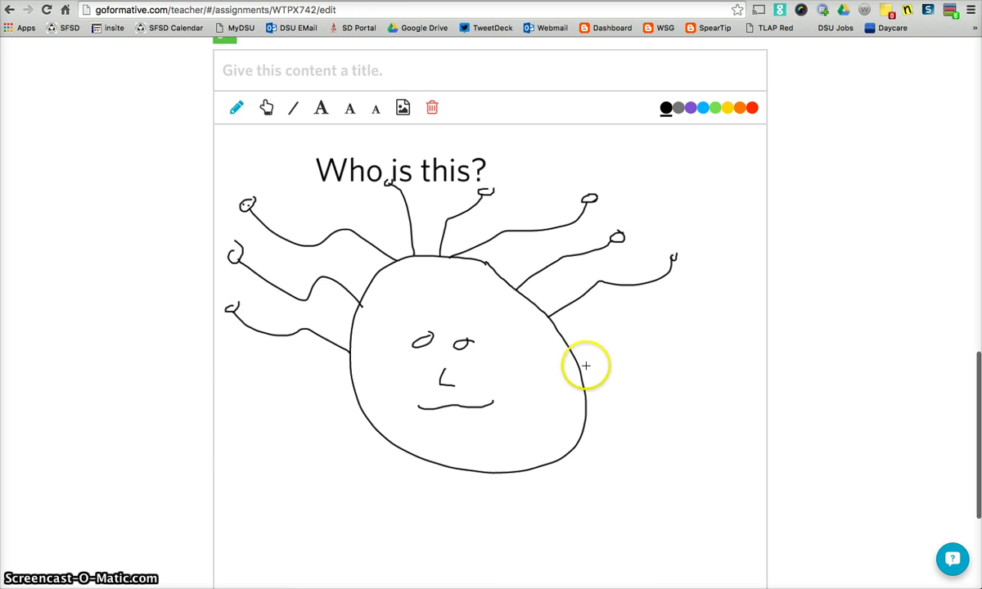
{"action": "left_click_drag", "start_coordinate": [581, 366], "coordinate": [610, 340]}
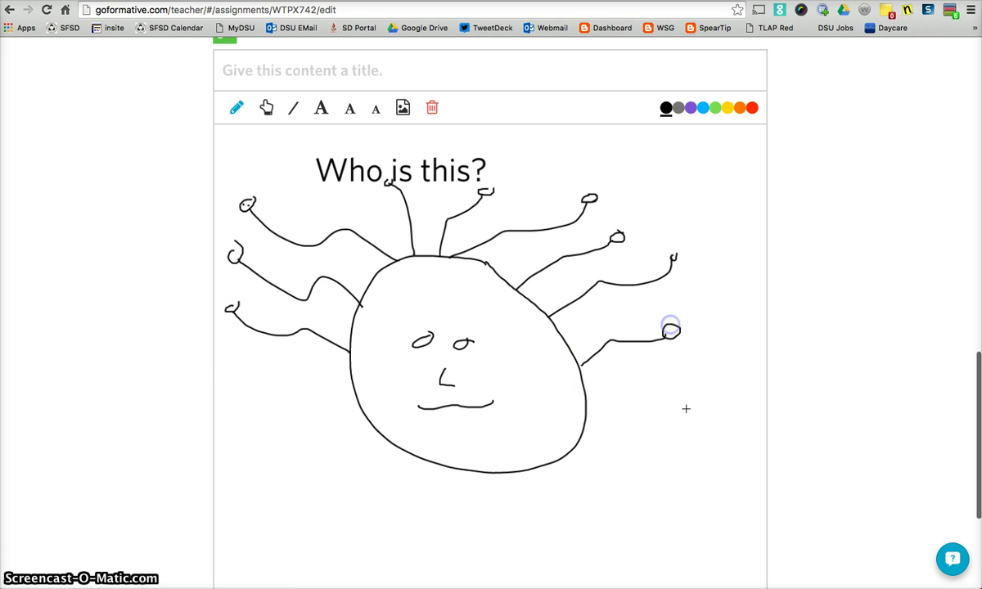
{"action": "left_click", "coordinate": [626, 418]}
Step: Add a Short Answer question below the whiteboard with the text "Look at the picture above. Who is that?" worth 1 point
{"action": "scroll", "coordinate": [627, 418], "scroll_direction": "down", "scroll_amount": 5}
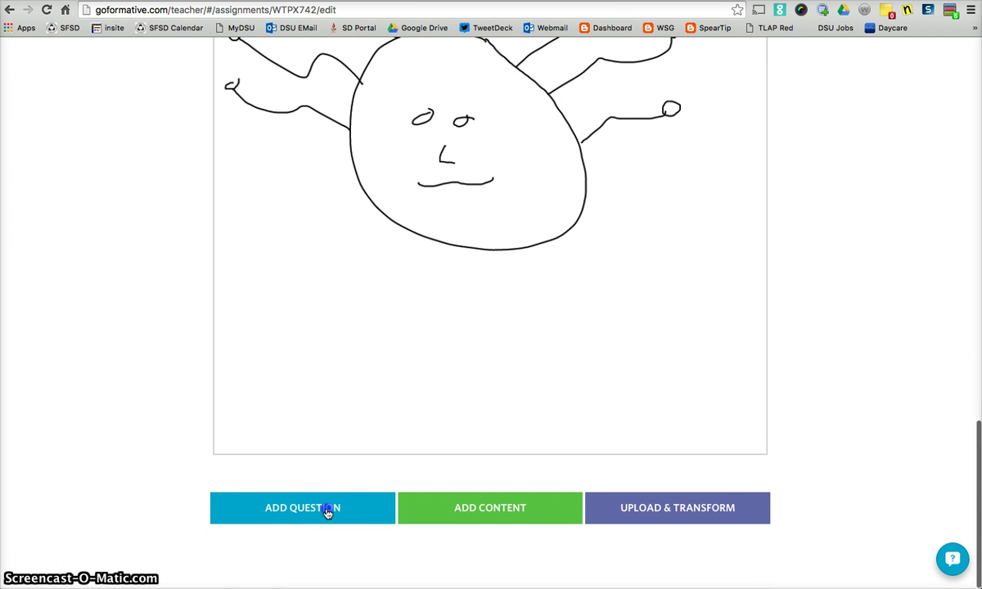
{"action": "left_click", "coordinate": [327, 512]}
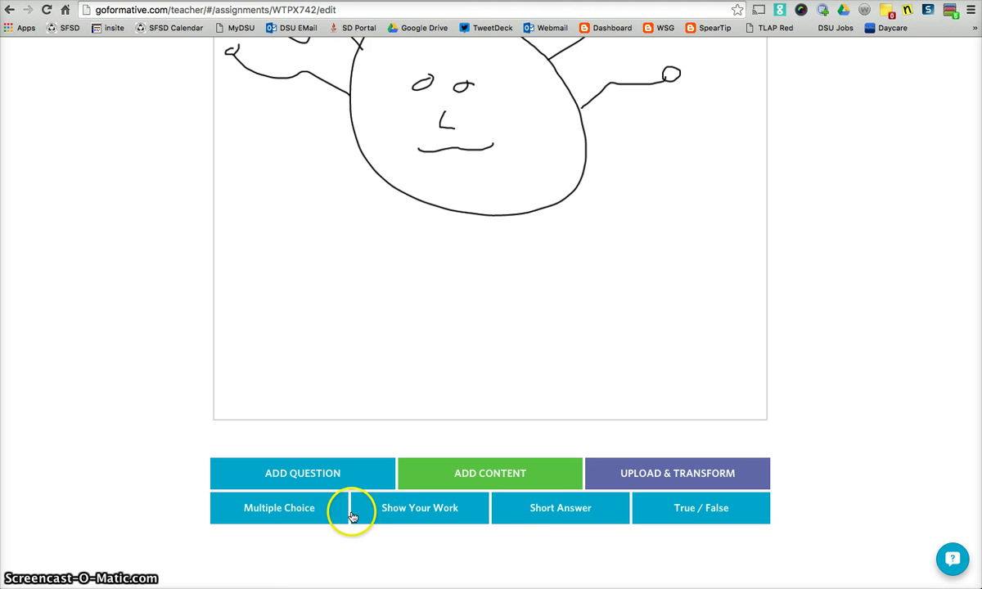
{"action": "left_click", "coordinate": [539, 511]}
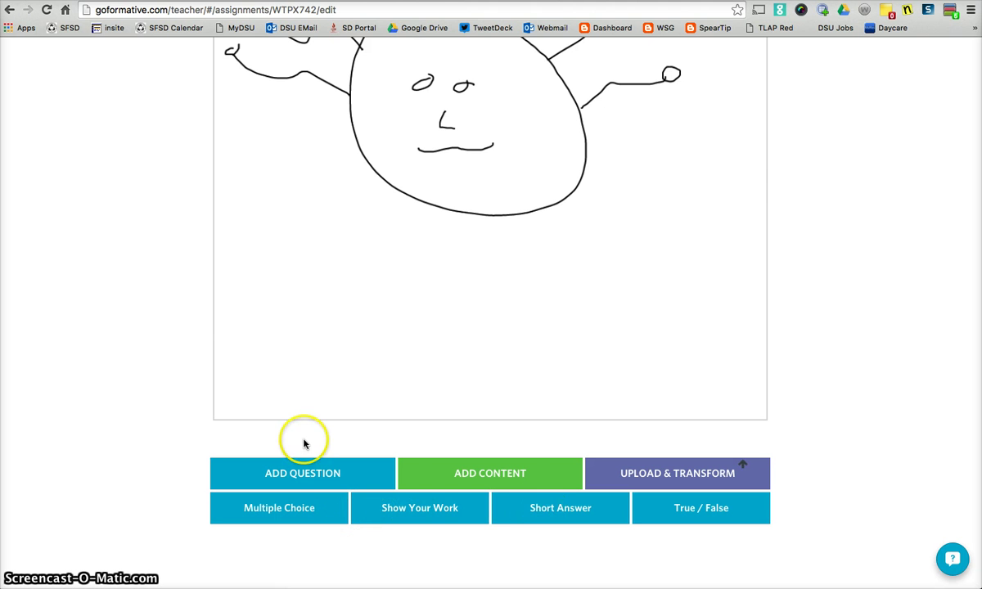
{"action": "left_click", "coordinate": [309, 349]}
{"action": "type", "text": "Lo"}
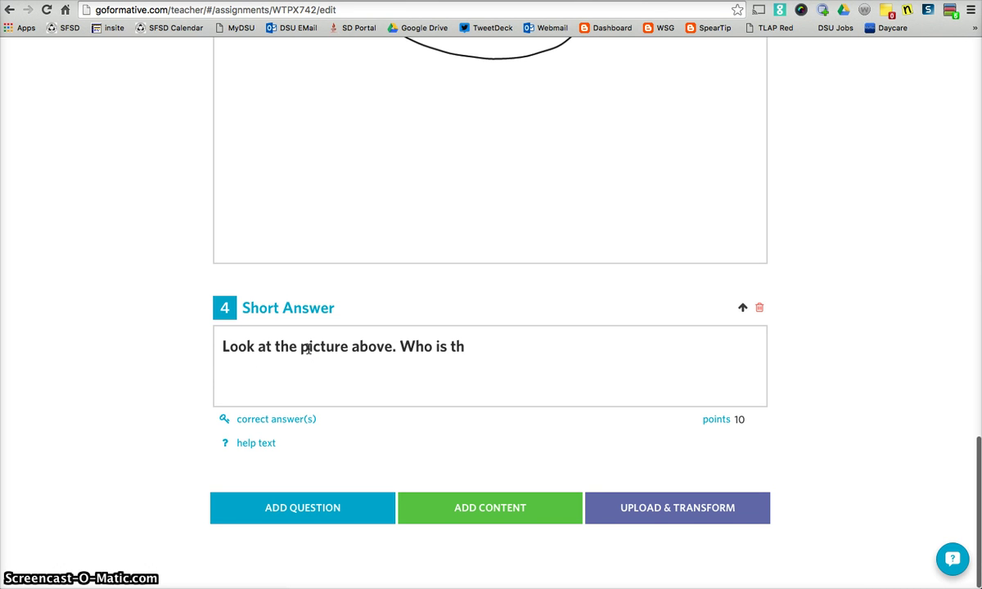
{"action": "type", "text": "at?"}
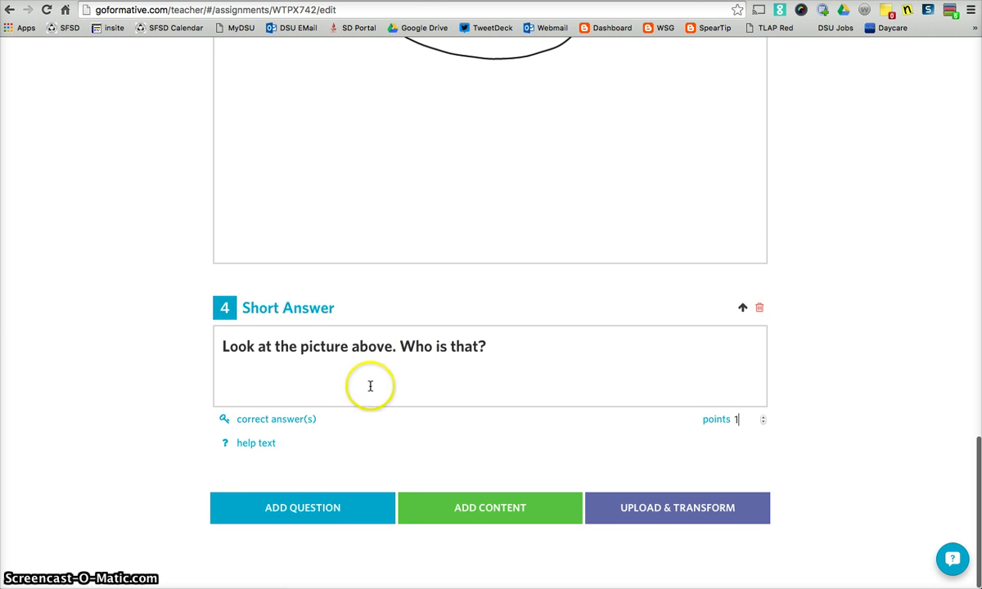
{"action": "scroll", "coordinate": [386, 467], "scroll_direction": "up", "scroll_amount": 1}
{"action": "scroll", "coordinate": [388, 464], "scroll_direction": "up", "scroll_amount": 3}
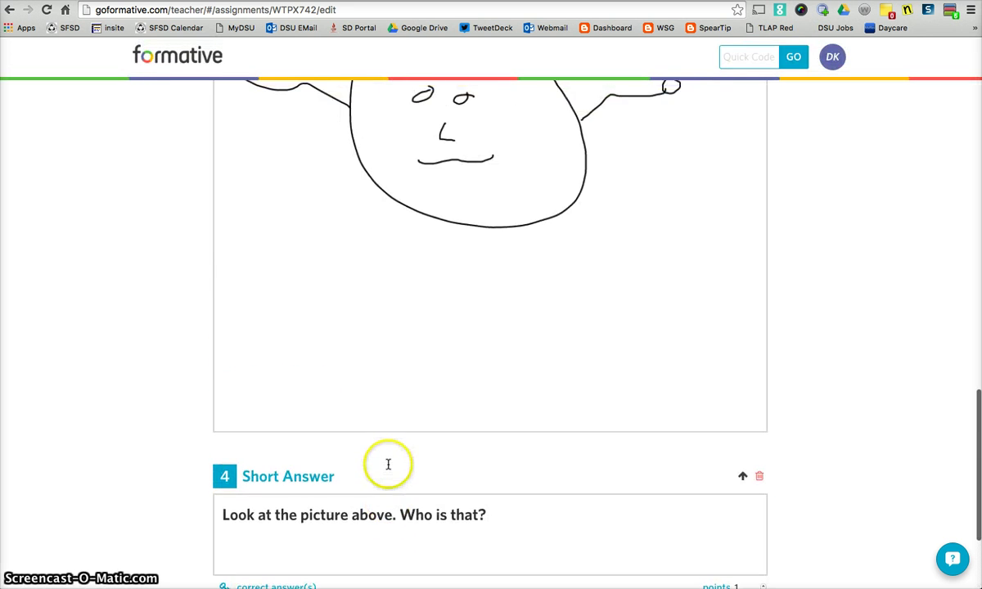
{"action": "scroll", "coordinate": [393, 464], "scroll_direction": "down", "scroll_amount": 4}
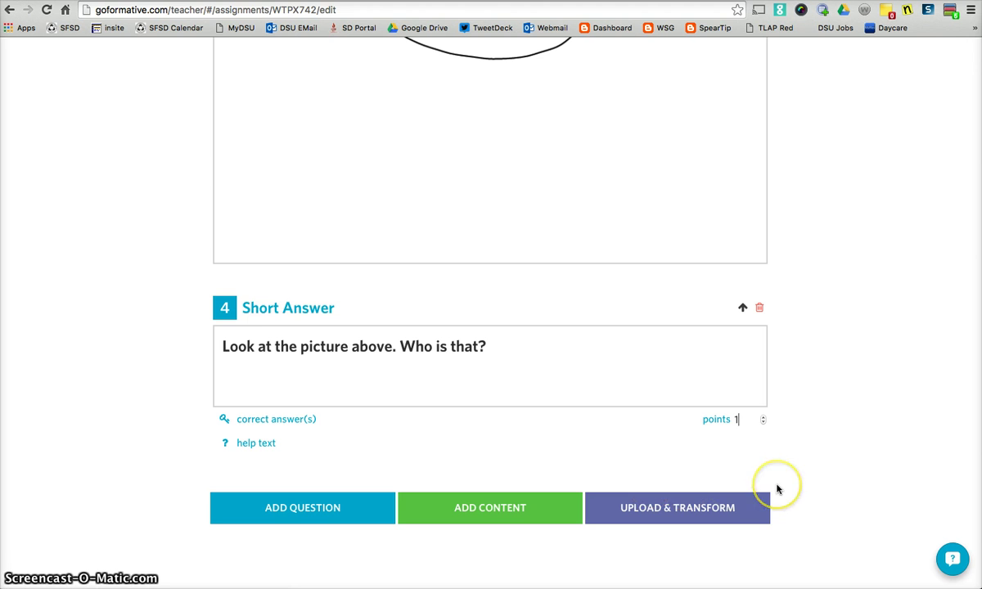
Step: Preview the Ancient Greece Review assignment as students see it and look through all its questions and the whiteboard drawing
{"action": "scroll", "coordinate": [776, 488], "scroll_direction": "up", "scroll_amount": 15}
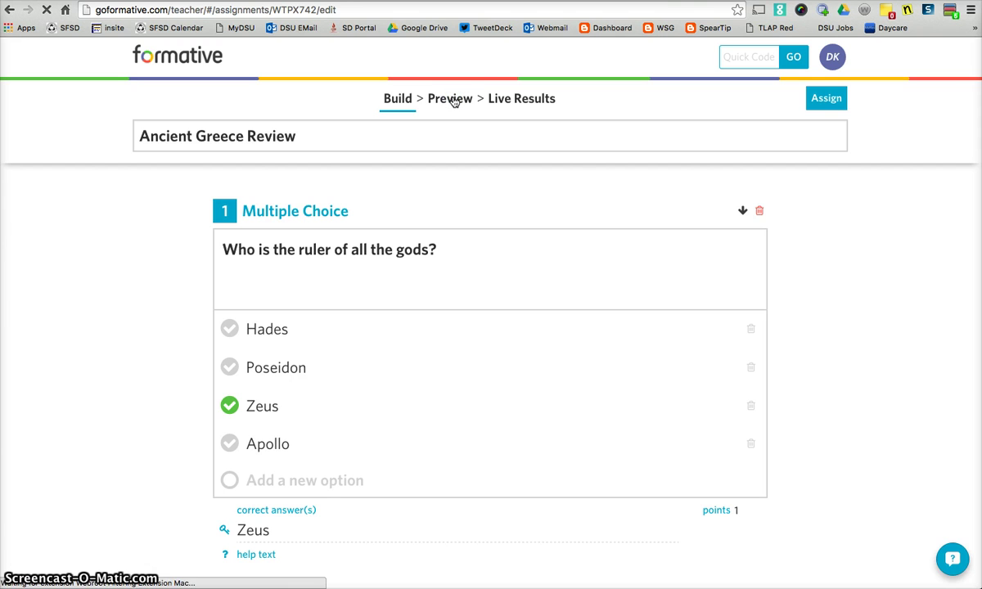
{"action": "left_click_drag", "start_coordinate": [465, 129], "coordinate": [465, 202]}
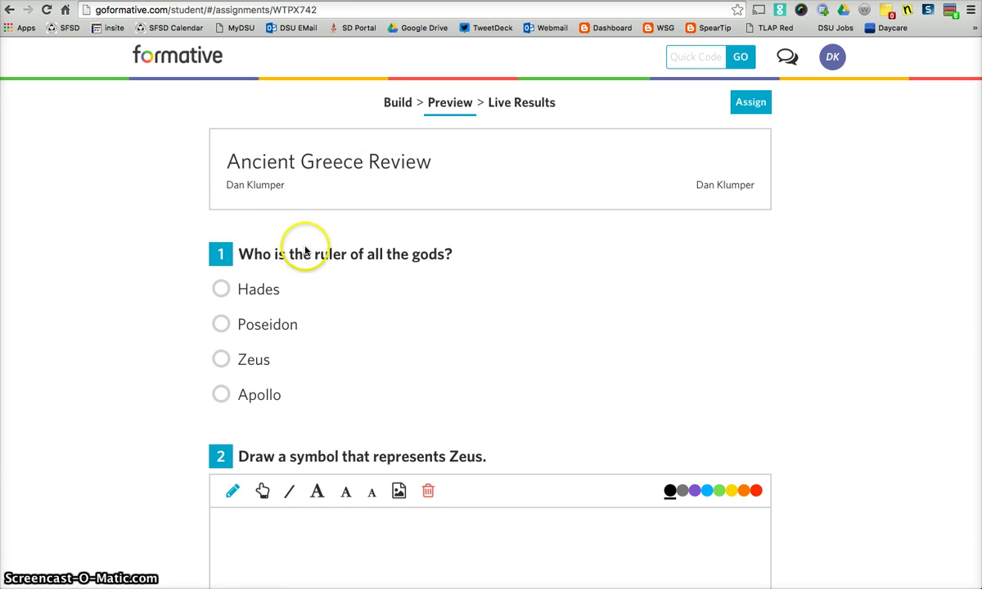
{"action": "scroll", "coordinate": [263, 261], "scroll_direction": "down", "scroll_amount": 3}
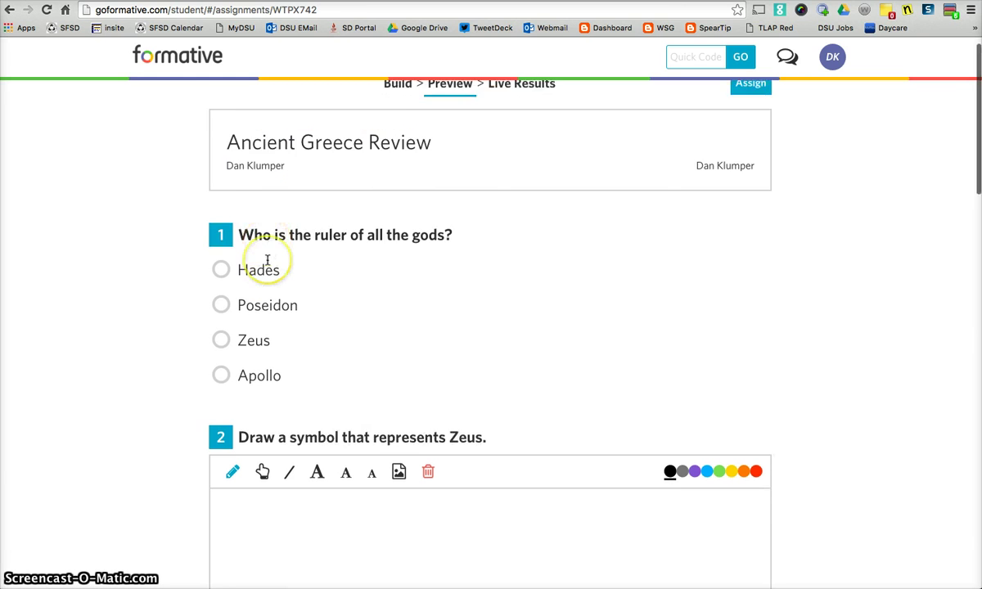
{"action": "scroll", "coordinate": [266, 260], "scroll_direction": "down", "scroll_amount": 8}
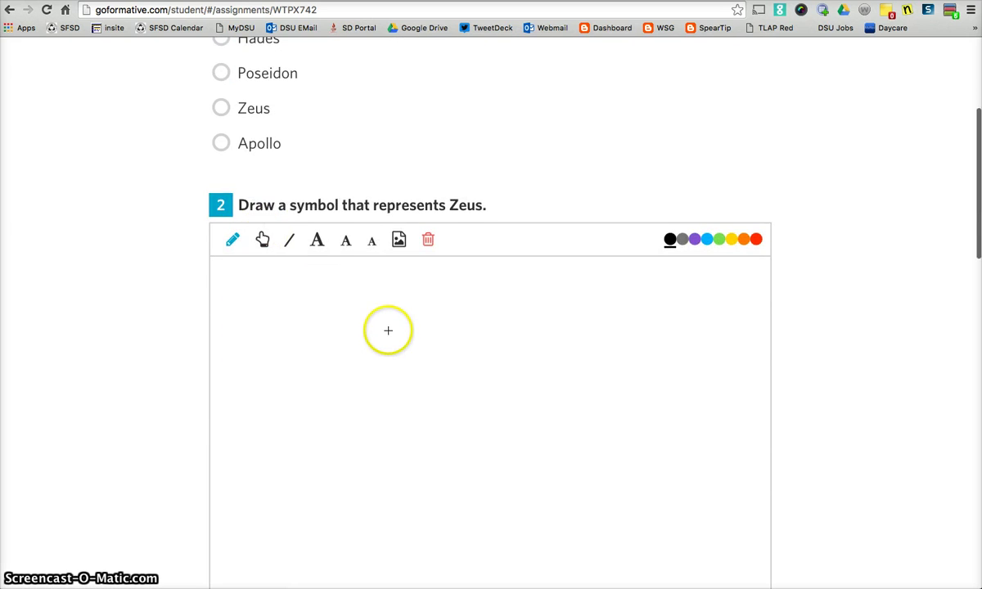
{"action": "scroll", "coordinate": [480, 343], "scroll_direction": "down", "scroll_amount": 12}
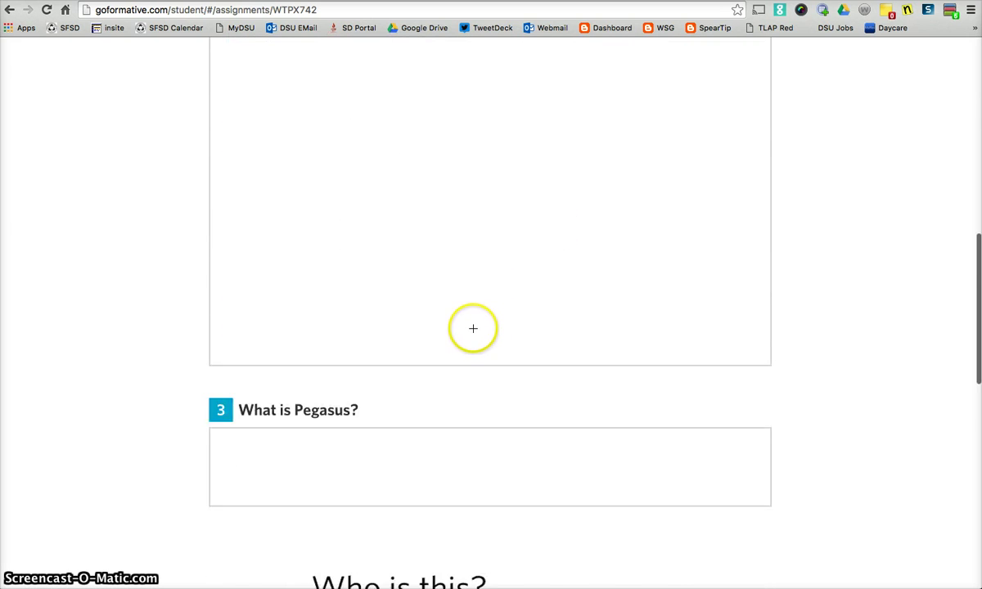
{"action": "scroll", "coordinate": [365, 300], "scroll_direction": "down", "scroll_amount": 5}
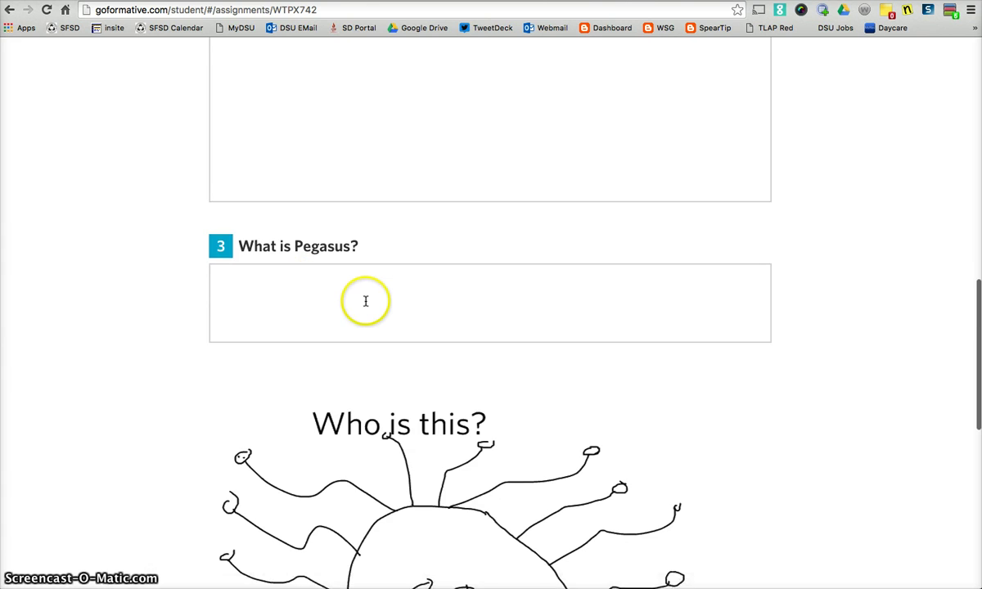
{"action": "scroll", "coordinate": [412, 339], "scroll_direction": "down", "scroll_amount": 6}
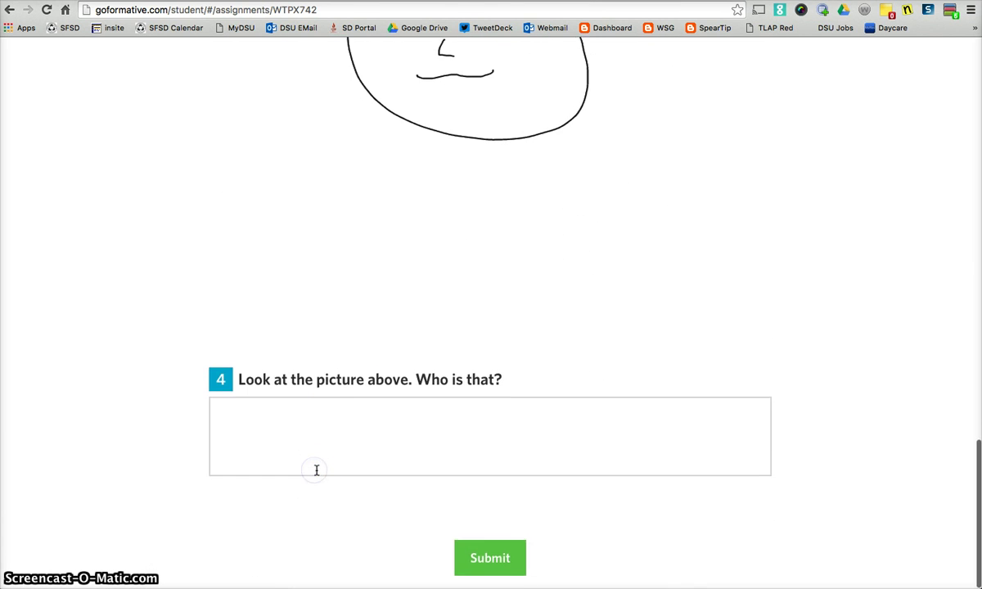
{"action": "left_click", "coordinate": [482, 567]}
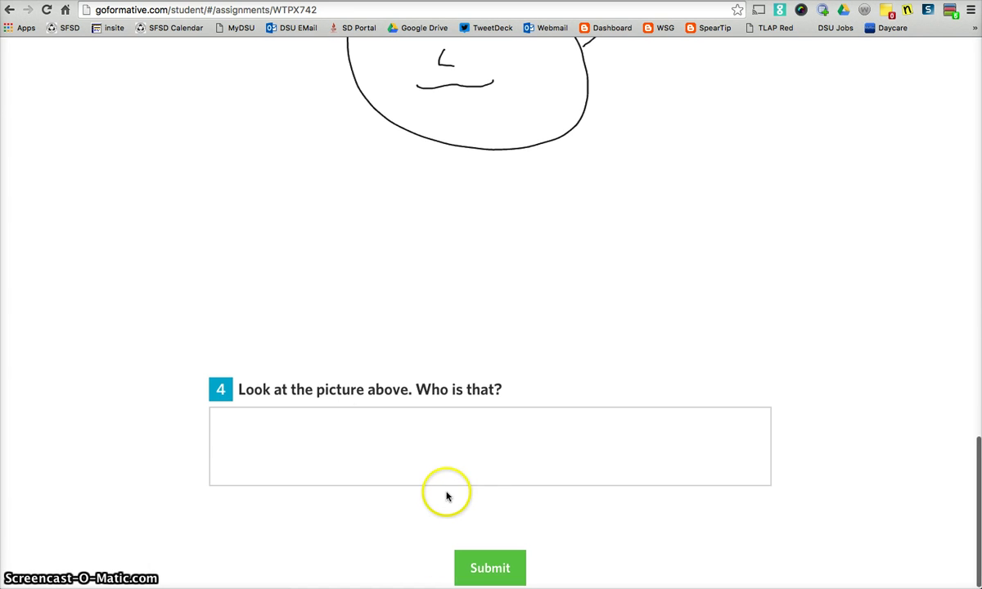
{"action": "scroll", "coordinate": [446, 490], "scroll_direction": "up", "scroll_amount": 15}
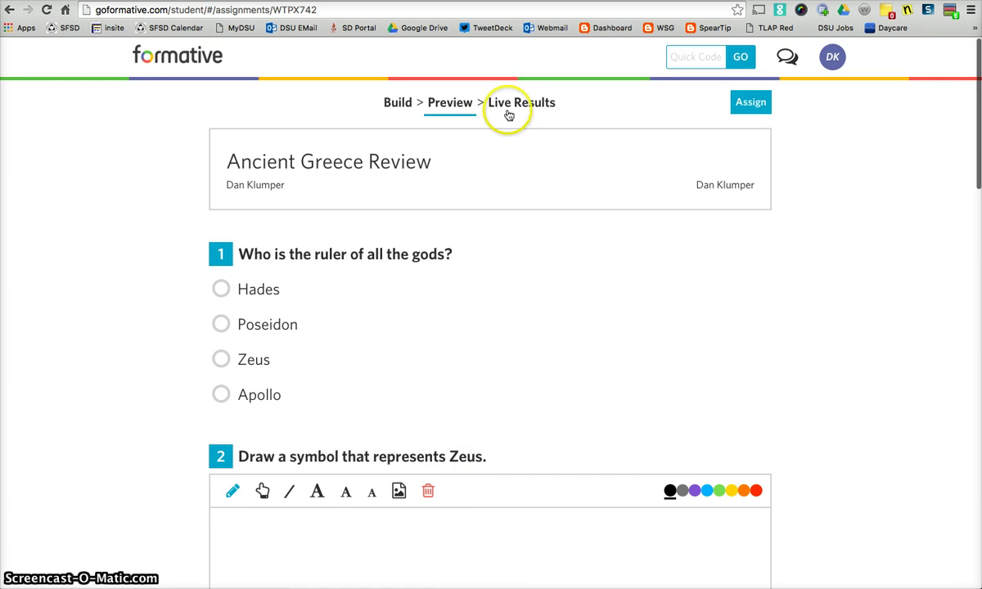